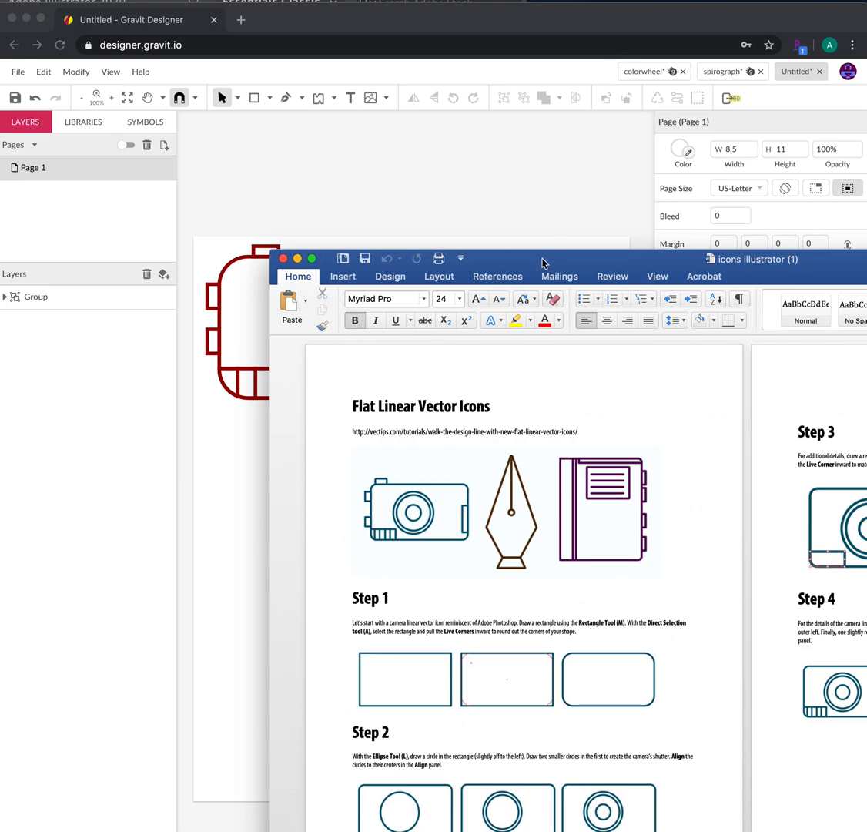
Draw a triangle about 3.26 in wide and 2.83 in high below the camera icon
left_click_drag(543, 262, 866, 266)
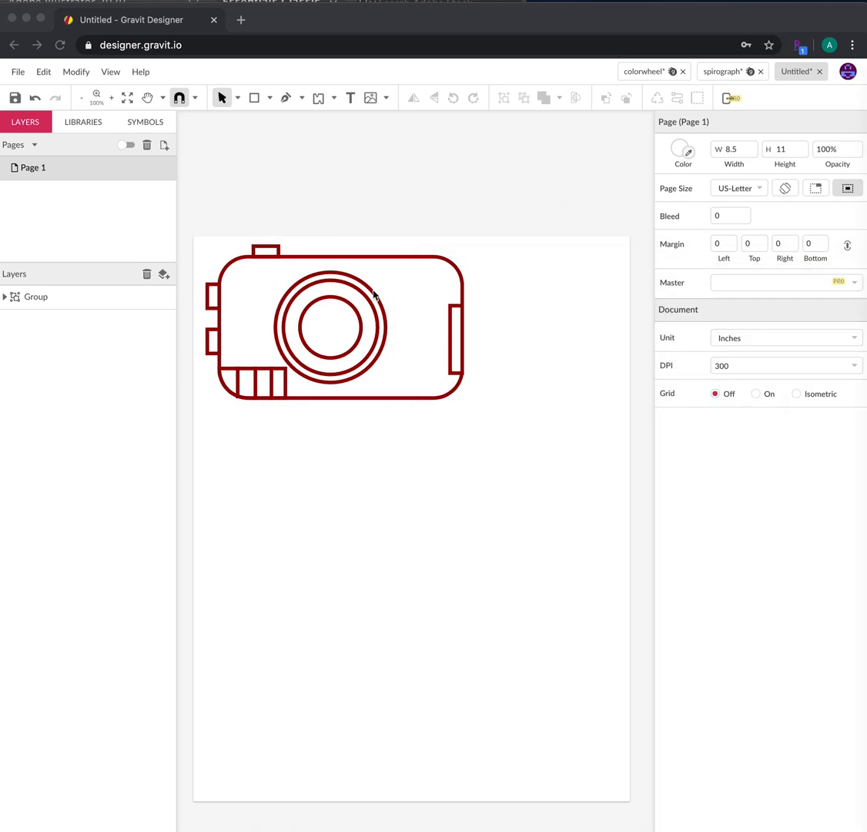
left_click(258, 100)
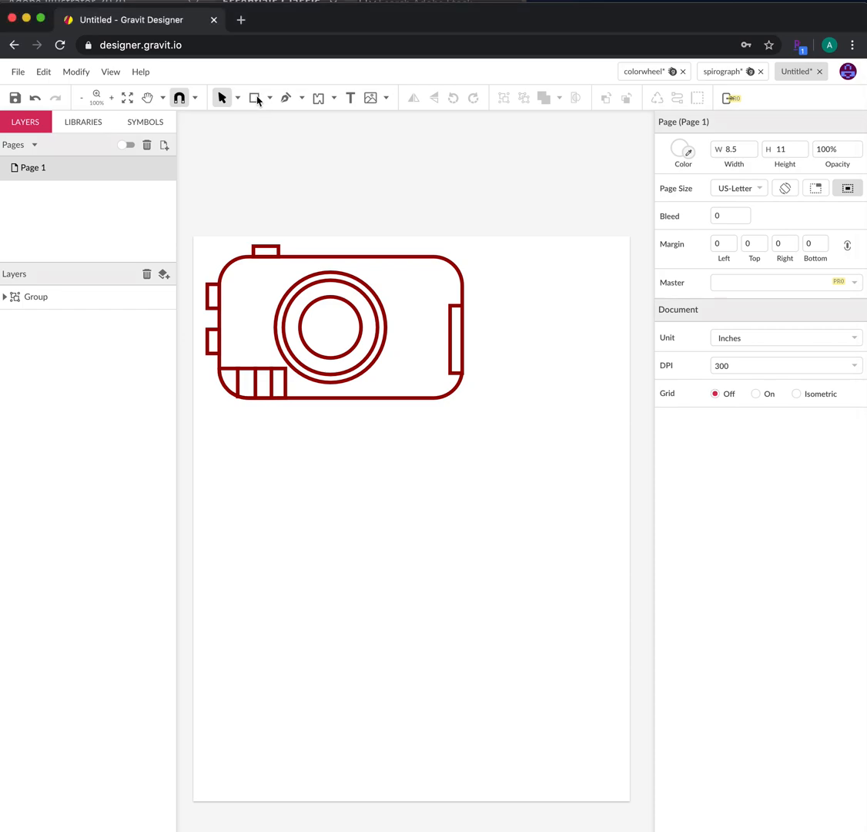
left_click(270, 98)
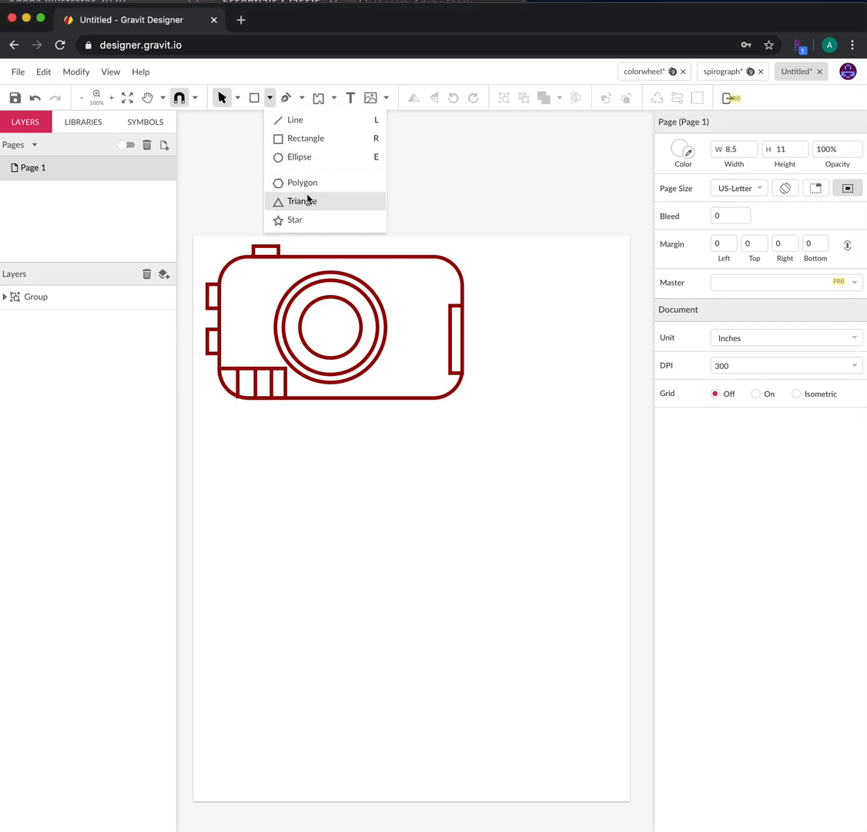
left_click(308, 207)
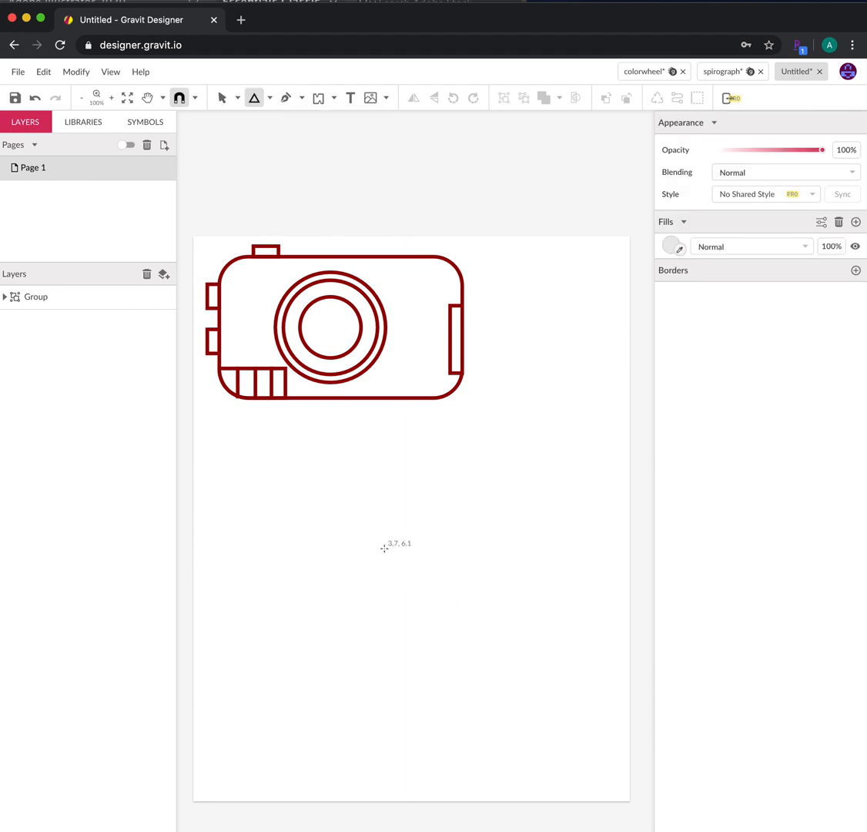
left_click_drag(368, 506, 455, 547)
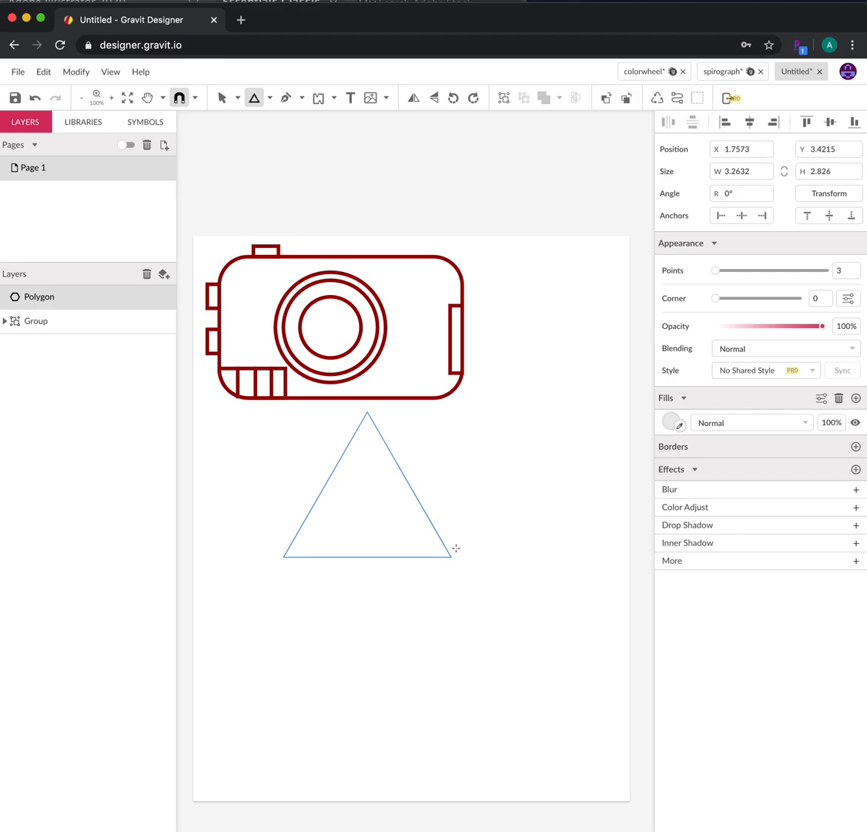
left_click_drag(455, 547, 456, 548)
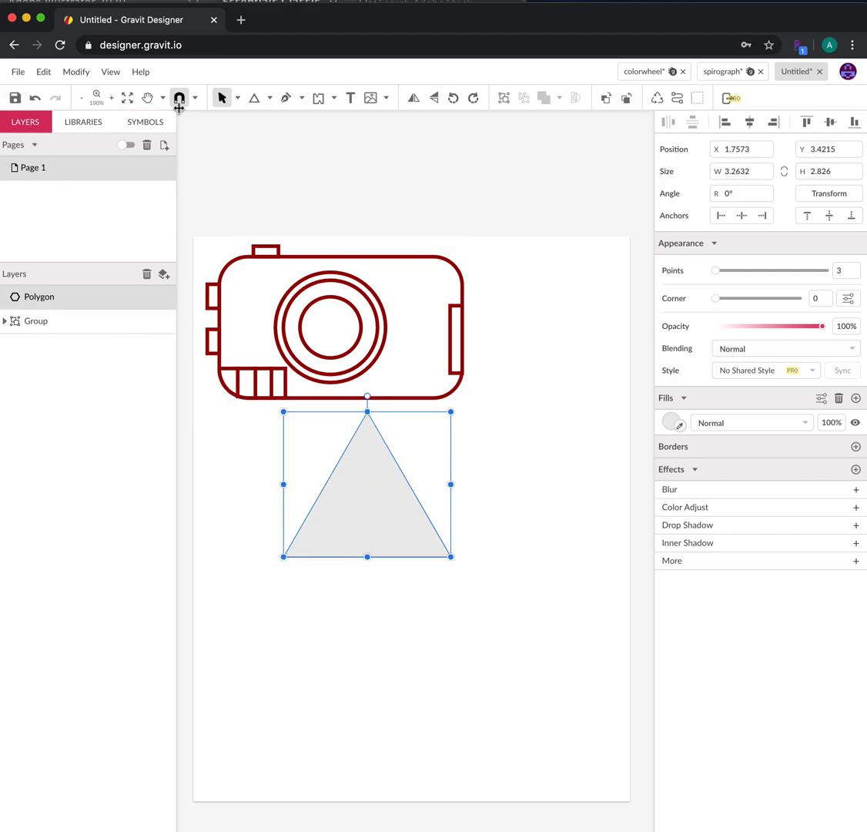
Move the triangle to the lower middle of the page and stretch it upward to a height of about 5.62 in
left_click_drag(430, 547, 455, 690)
left_click(599, 710)
left_click(445, 681)
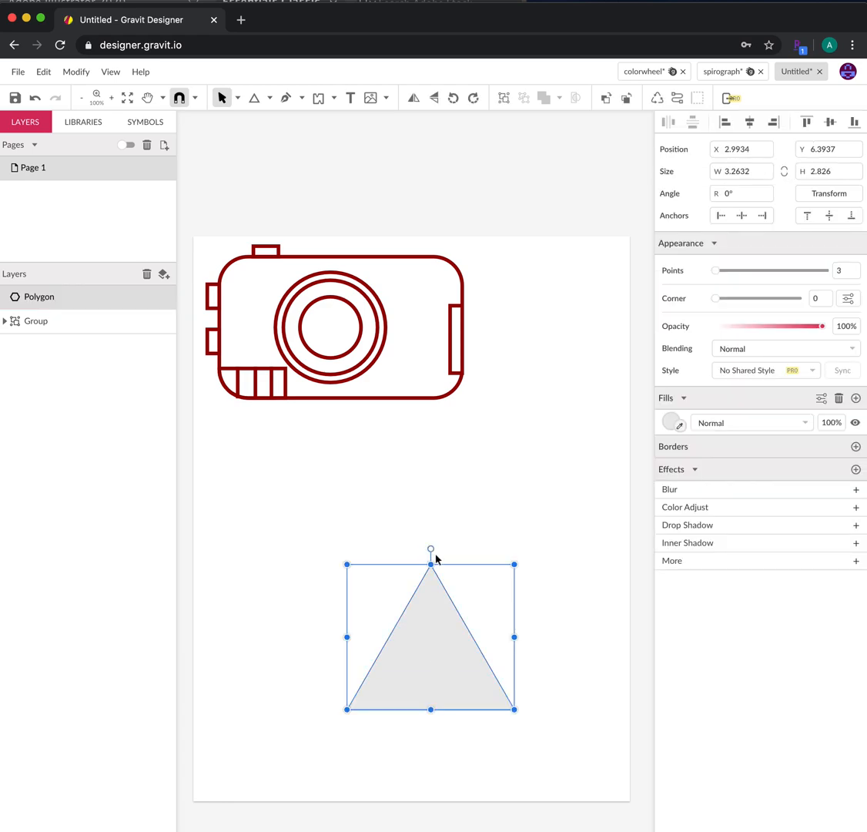
left_click_drag(430, 564, 434, 428)
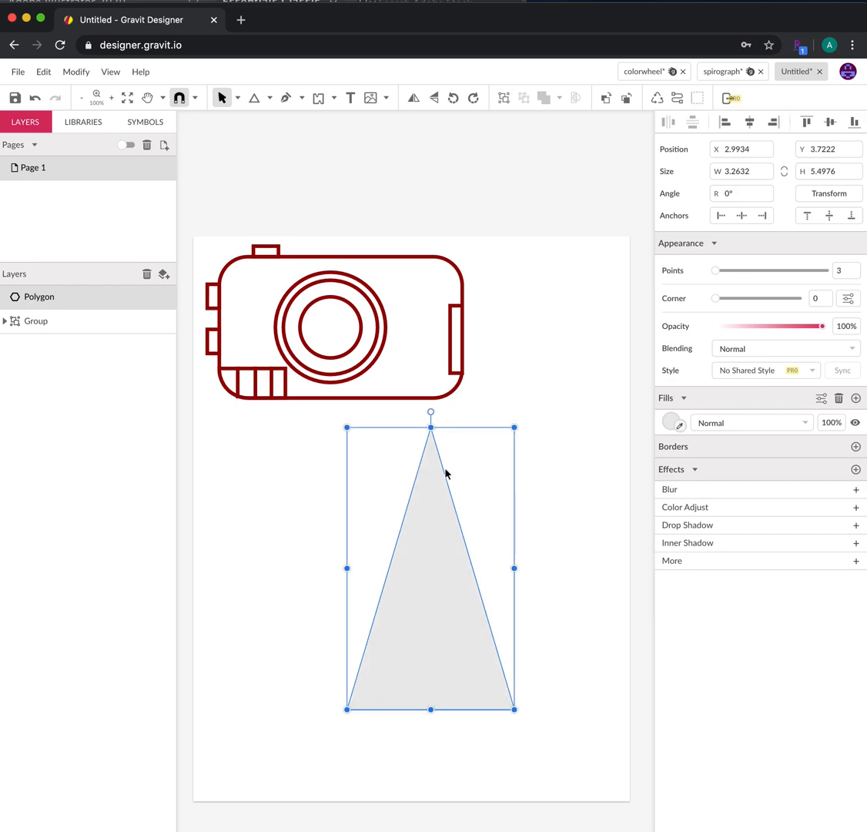
left_click_drag(431, 427, 432, 419)
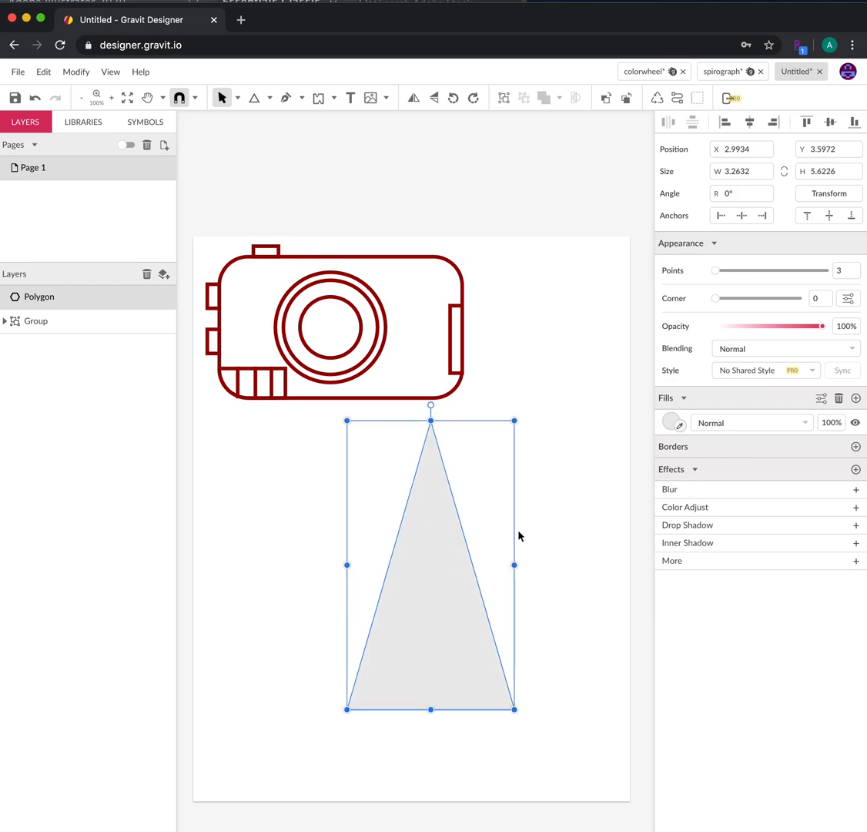
left_click(582, 591)
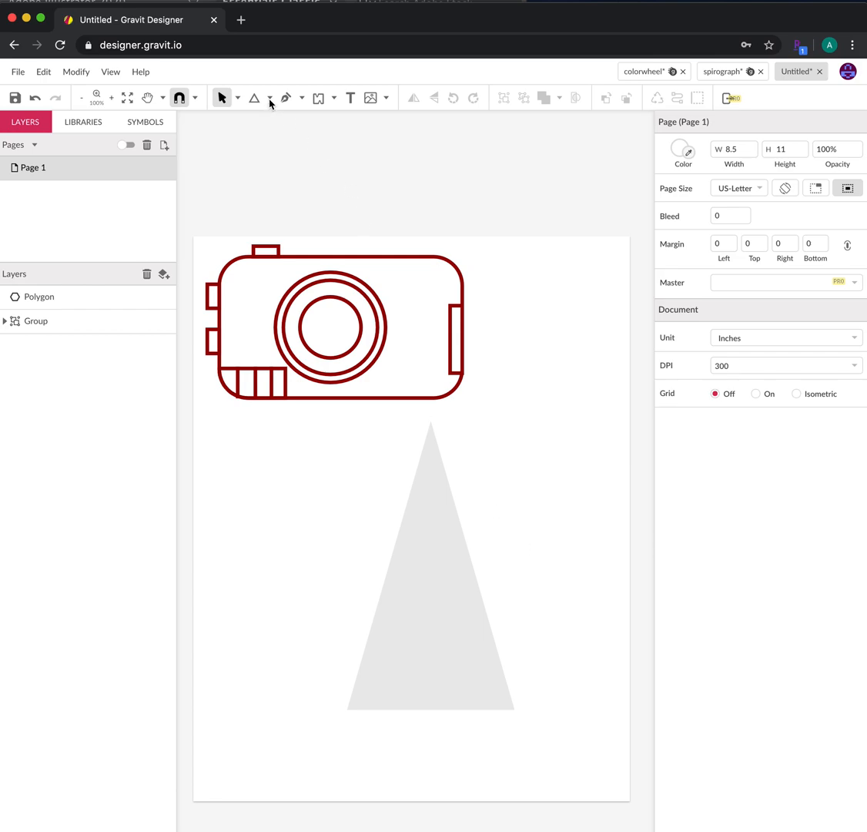
Draw a horizontal line about 4.64 in long across the lower third of the triangle
left_click(269, 98)
left_click(293, 120)
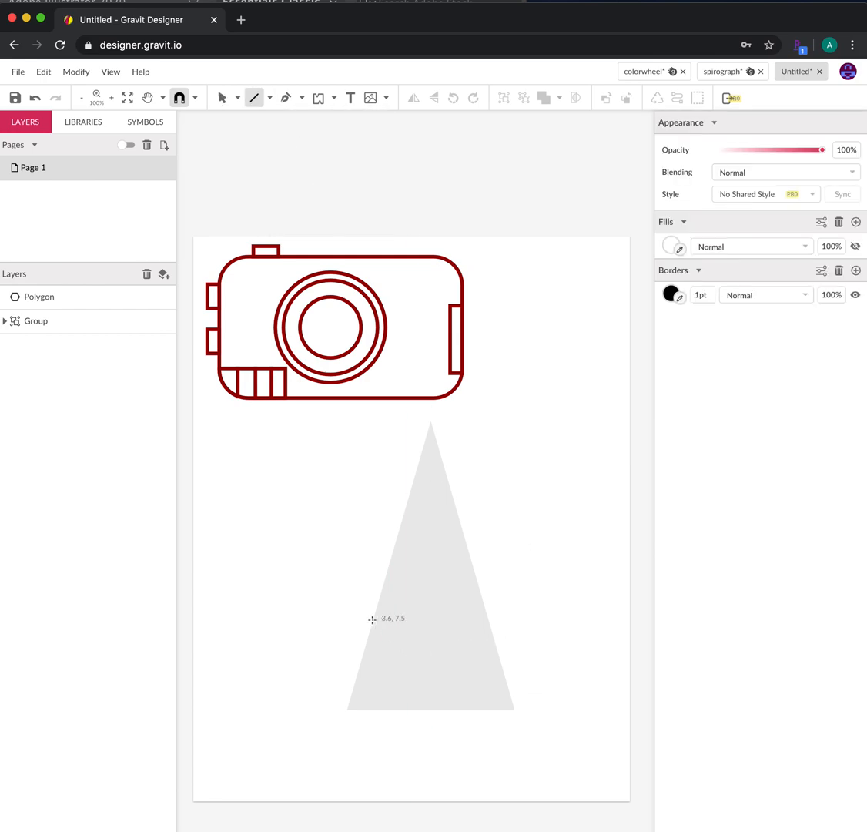
left_click_drag(310, 615, 547, 643)
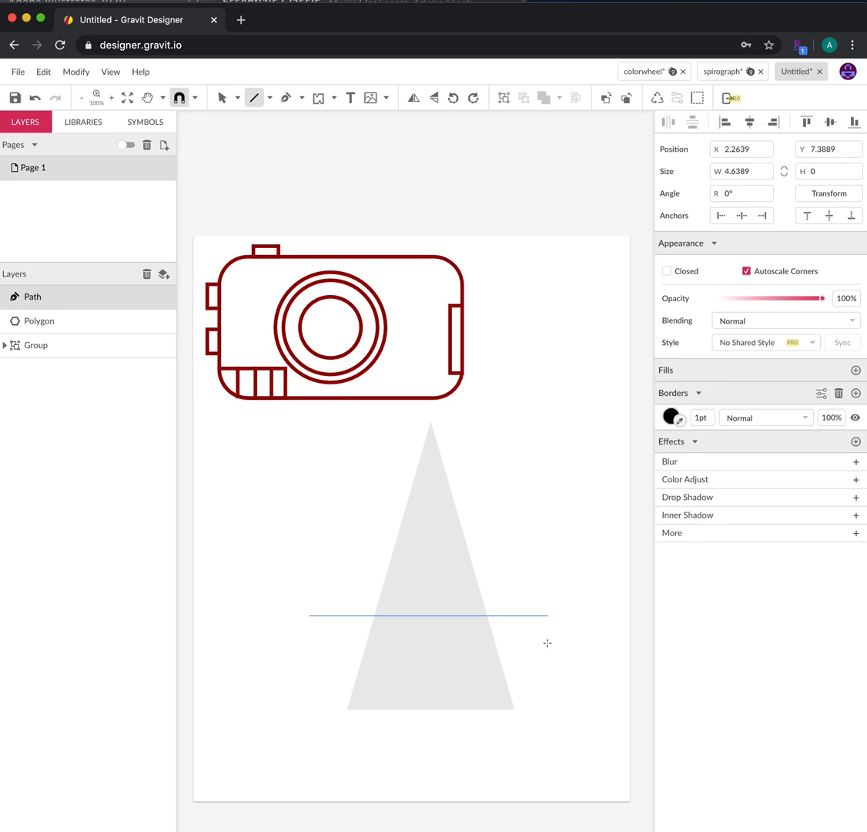
left_click_drag(548, 643, 548, 643)
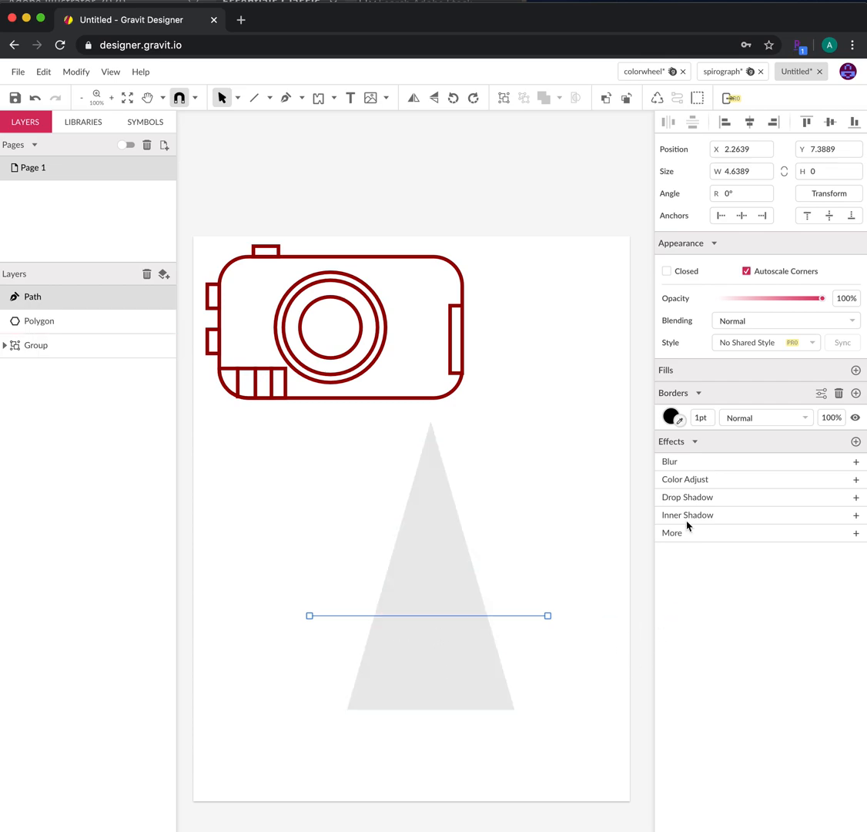
left_click(559, 693)
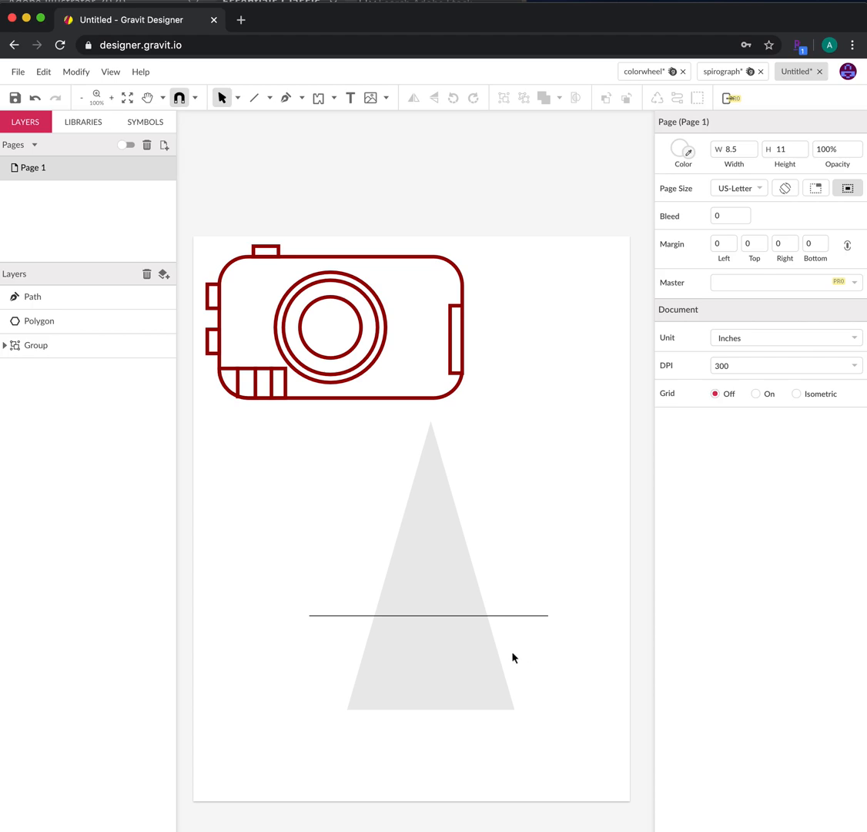
Add a 2 pt black border to the triangle
left_click(438, 644)
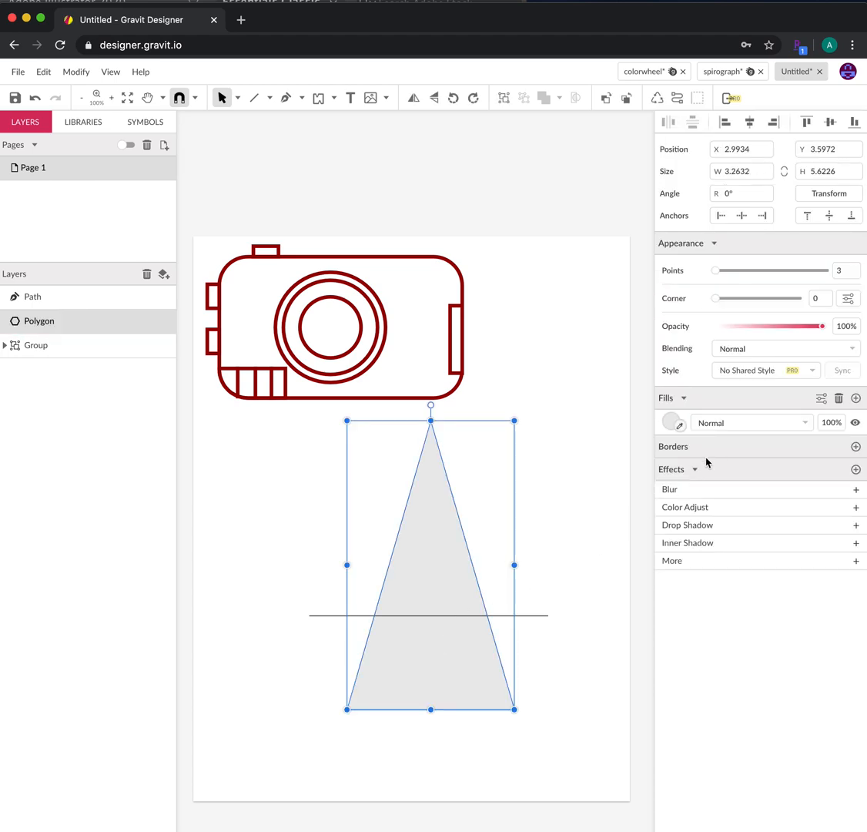
left_click(856, 447)
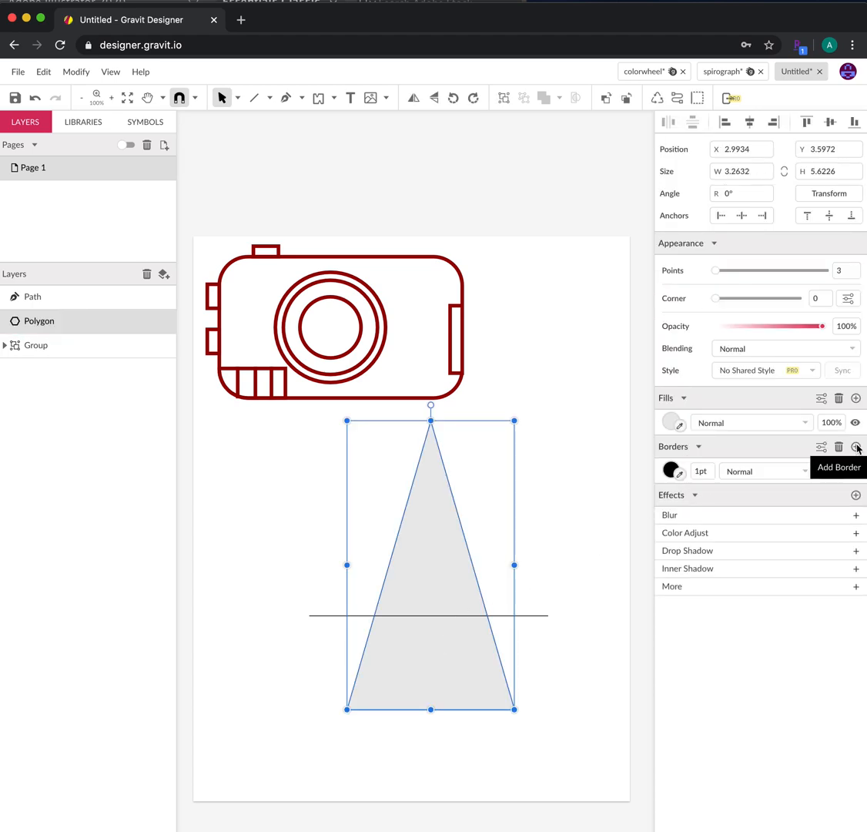
left_click(703, 471)
type("2")
key("Return")
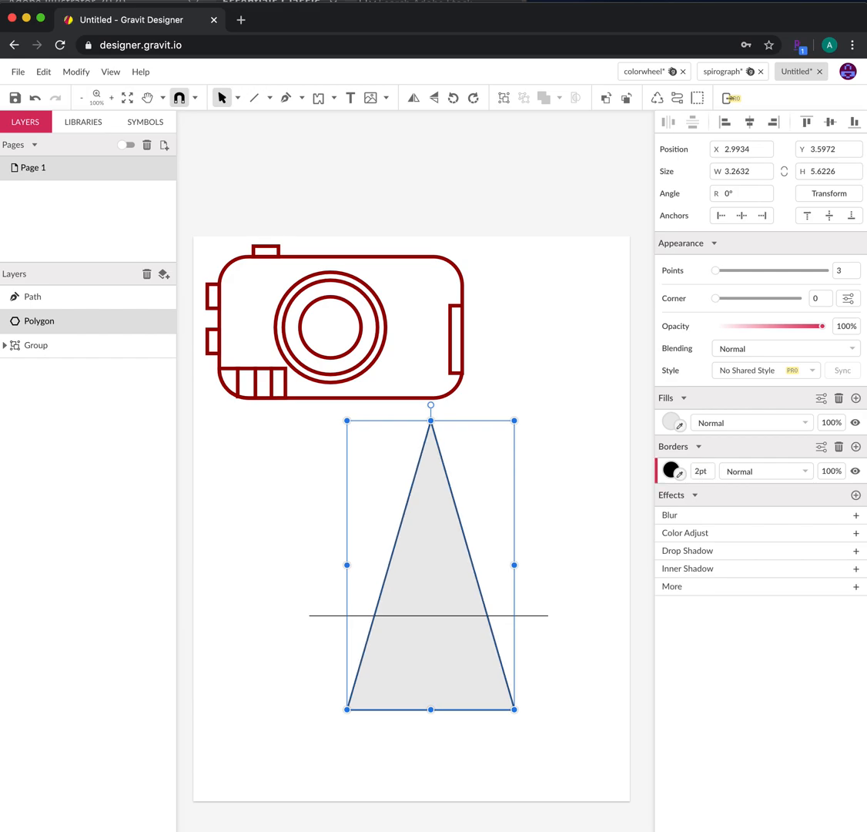
left_click(586, 697)
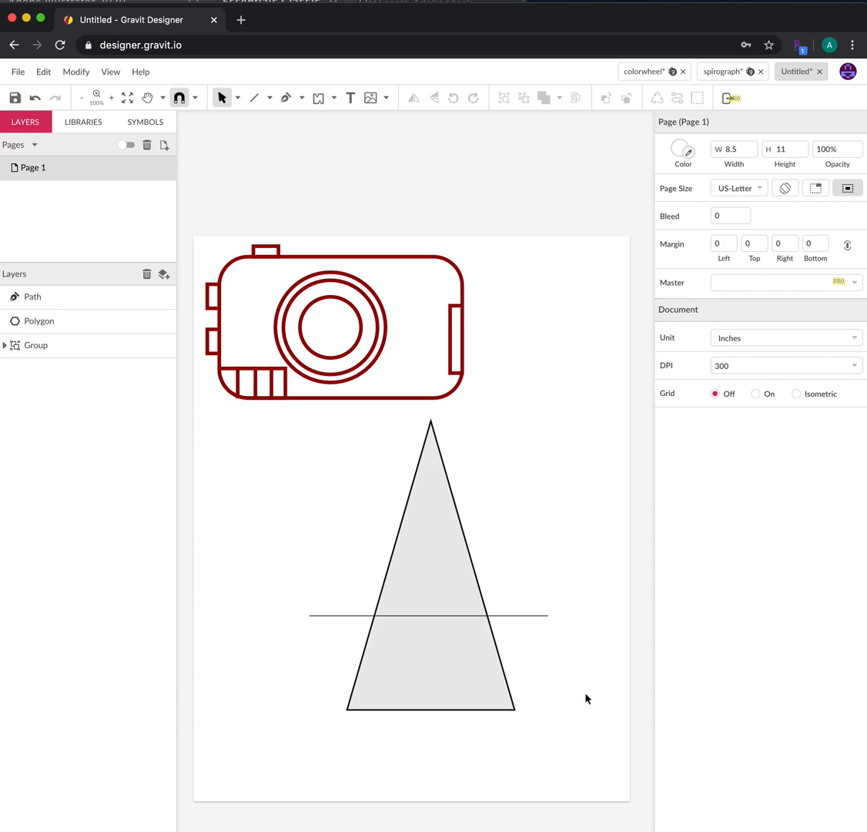
Draw a vertical line about 6.06 in long and move it onto the triangle's centre axis, through its apex
left_click(254, 97)
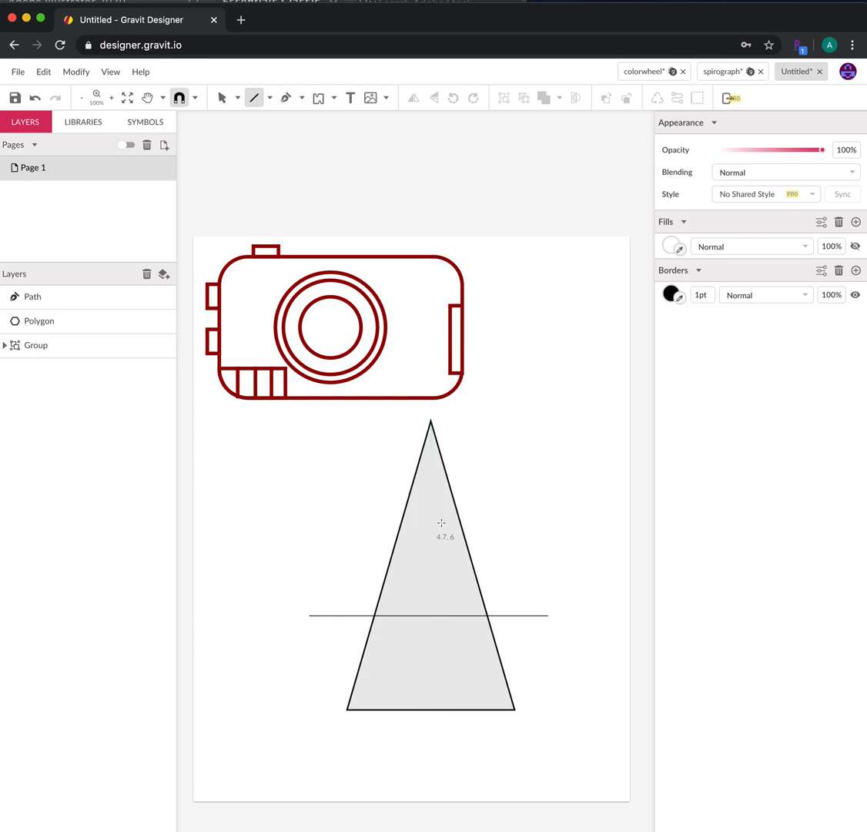
left_click_drag(324, 459, 323, 768)
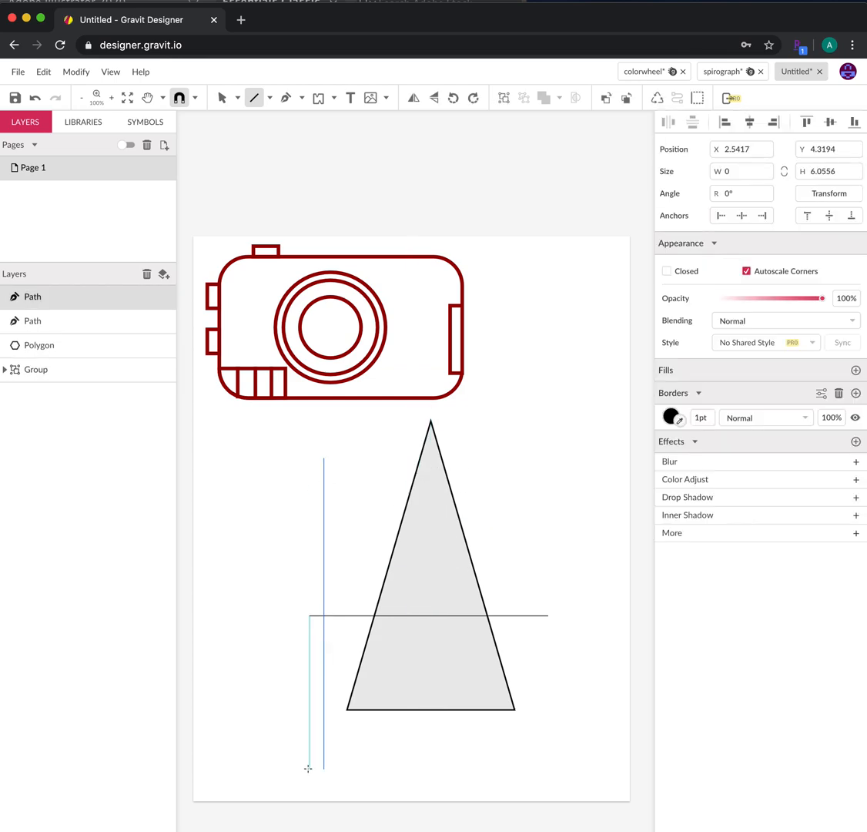
key("v")
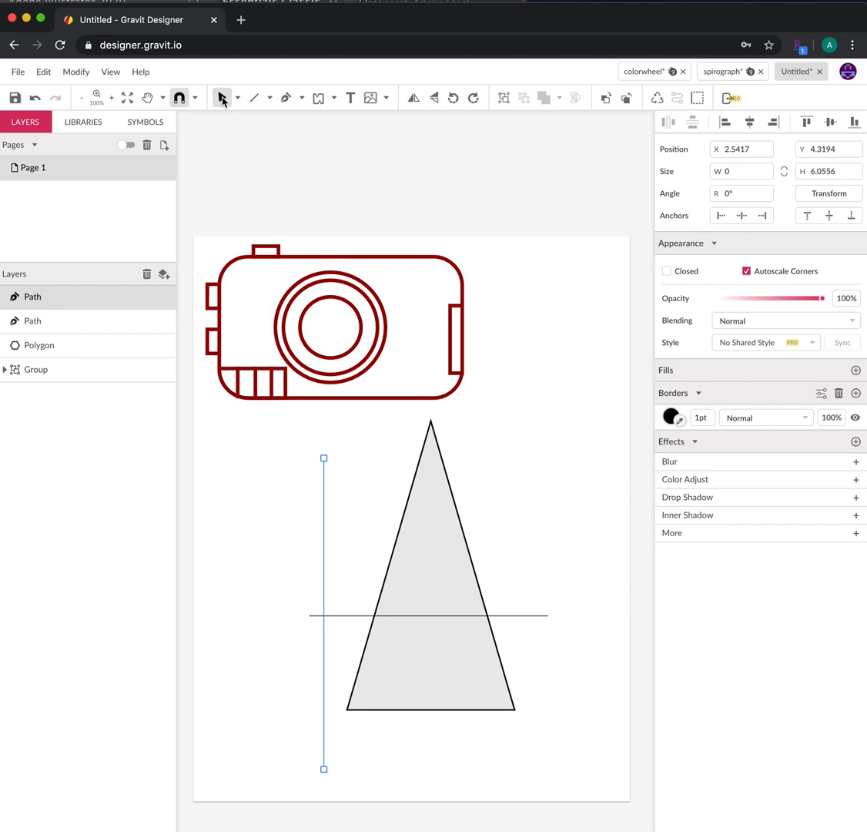
left_click_drag(324, 526, 430, 476)
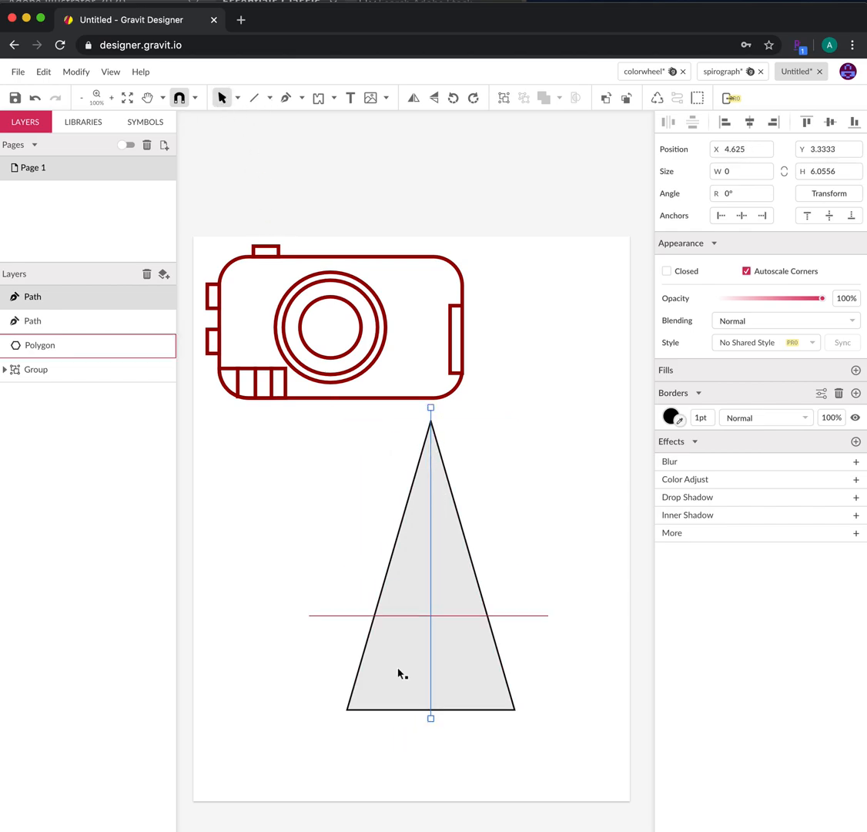
left_click(431, 719)
left_click(436, 742)
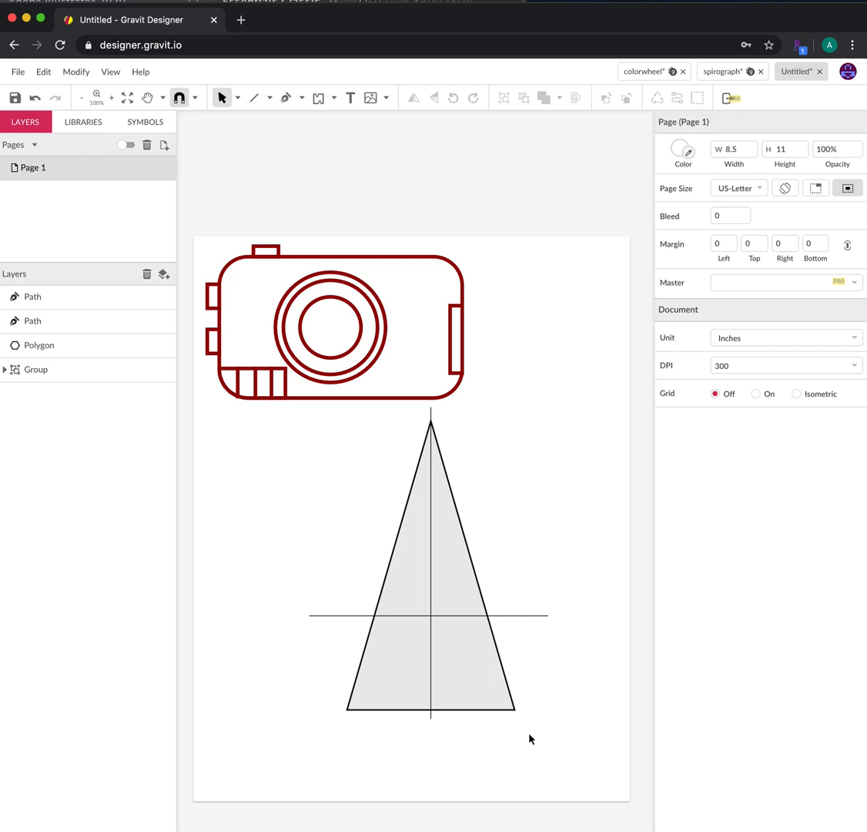
Convert the triangle from a polygon to an editable path
left_click(496, 698)
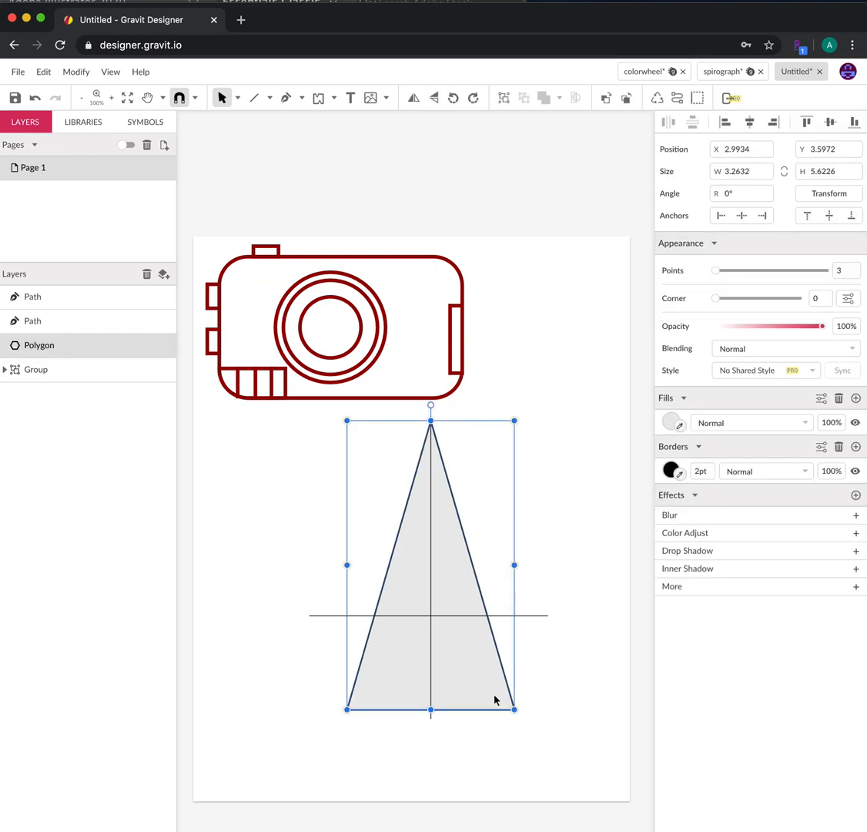
left_click(237, 97)
left_click(258, 140)
left_click(626, 754)
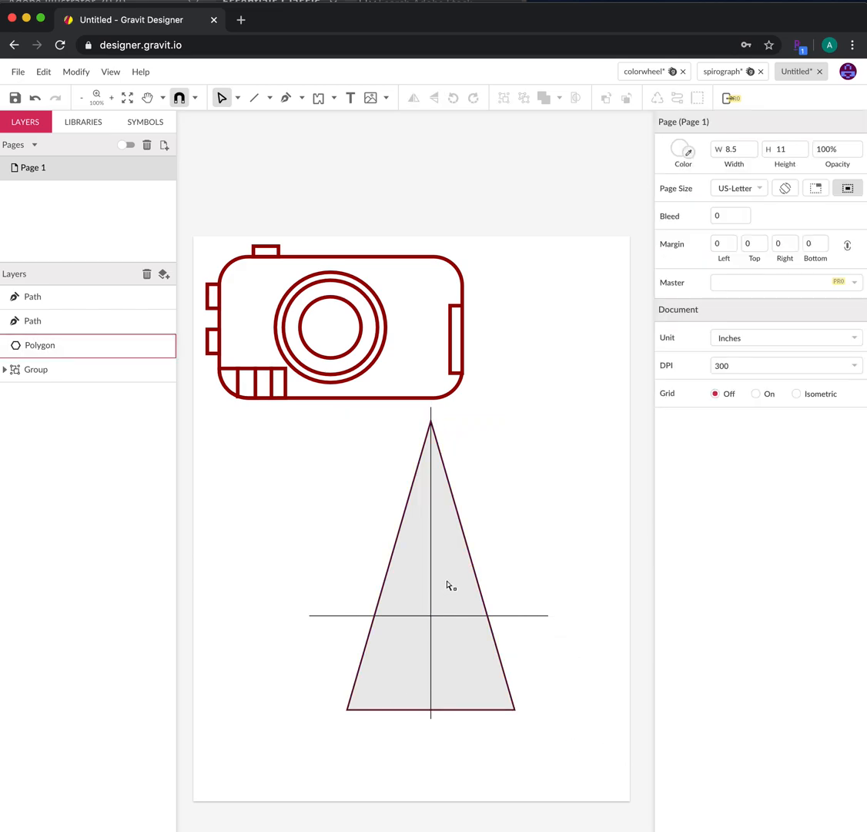
left_click(474, 570)
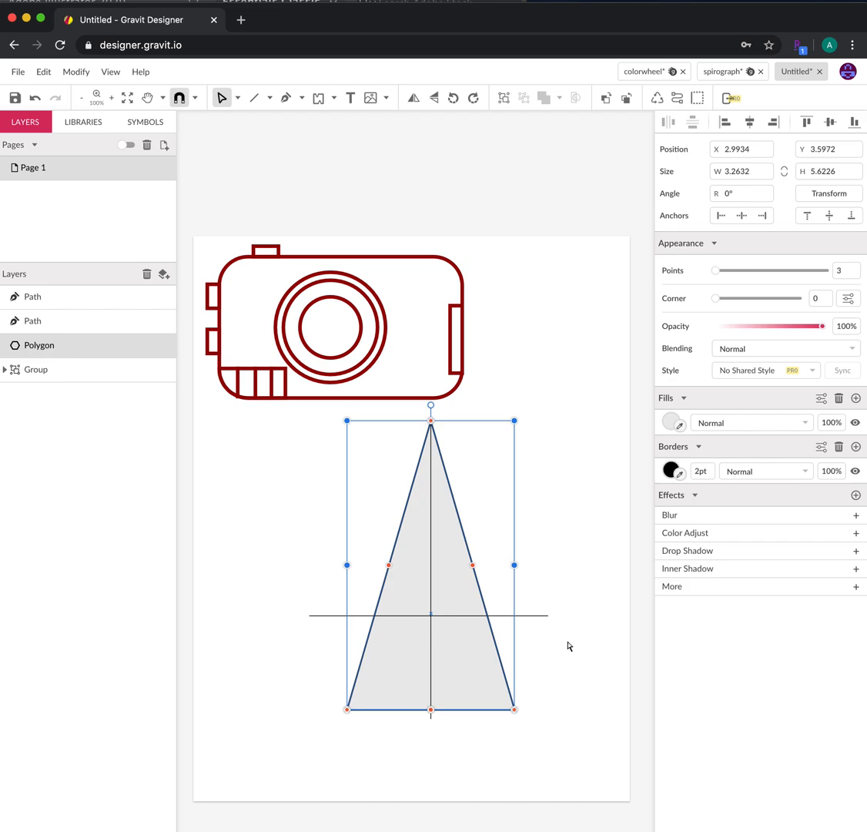
left_click(74, 72)
mouse_move(139, 343)
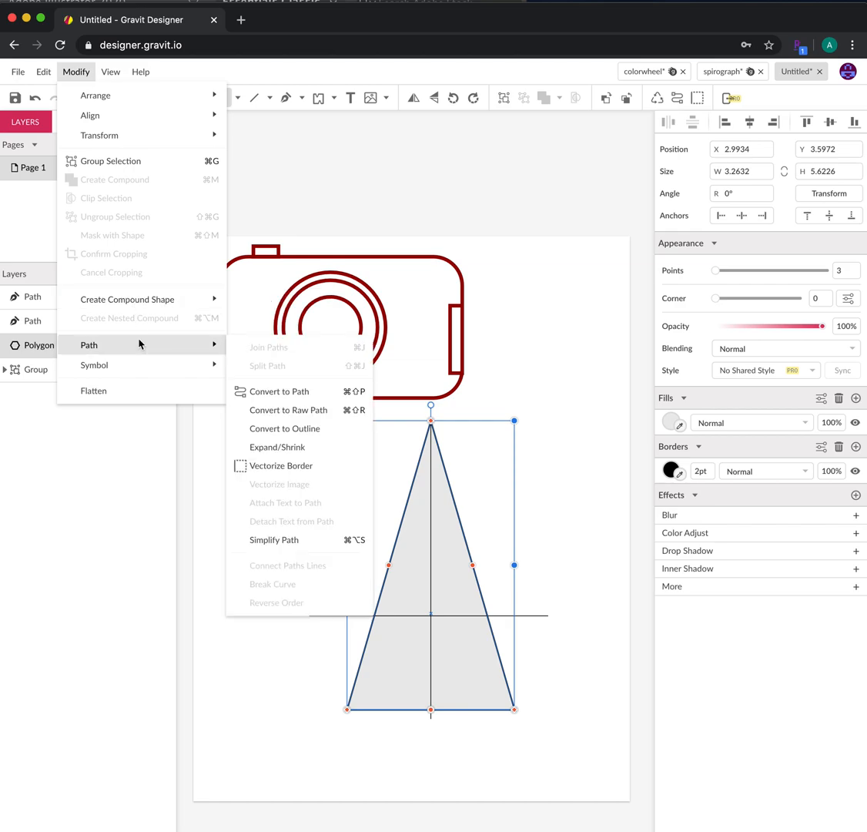
left_click(280, 393)
left_click(538, 541)
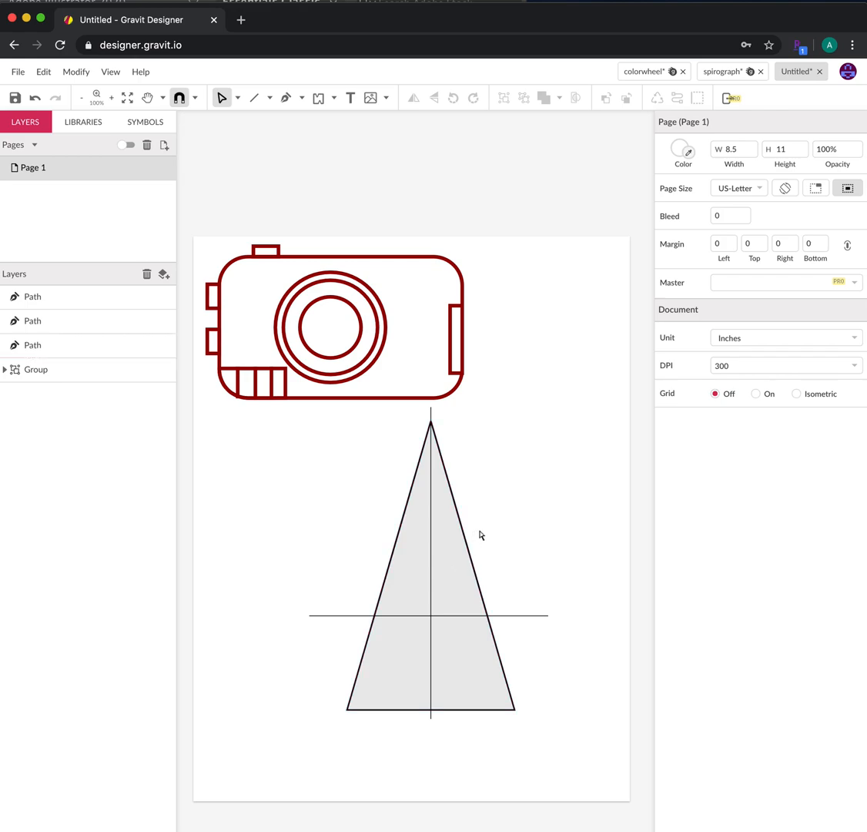
Add an anchor point on each slanted side of the triangle where the horizontal line crosses it
key("z")
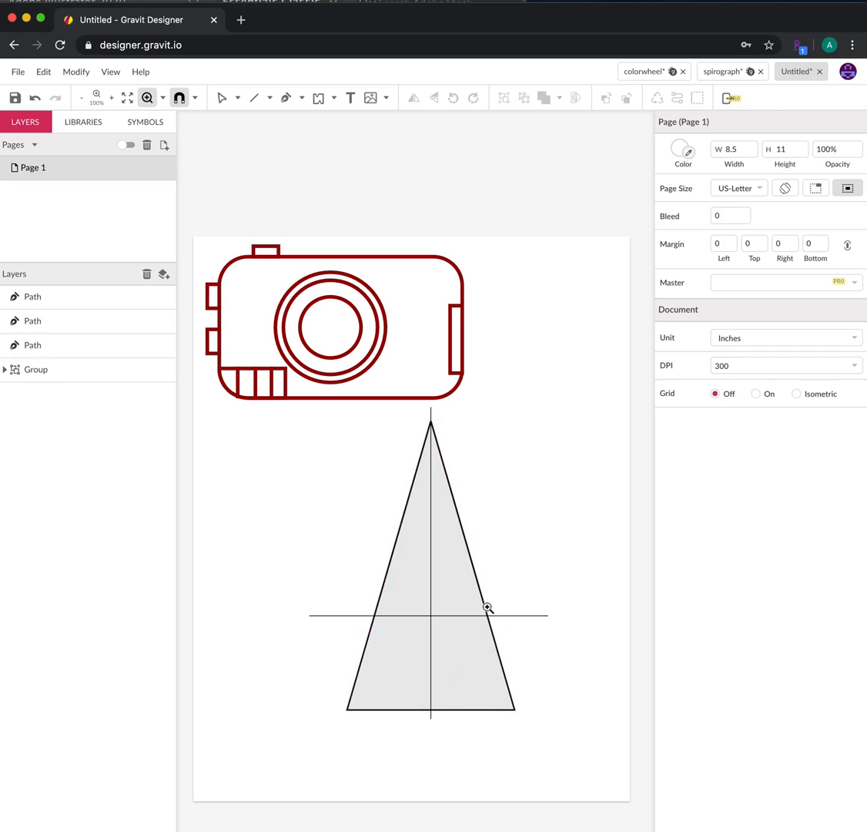
left_click_drag(316, 406, 588, 758)
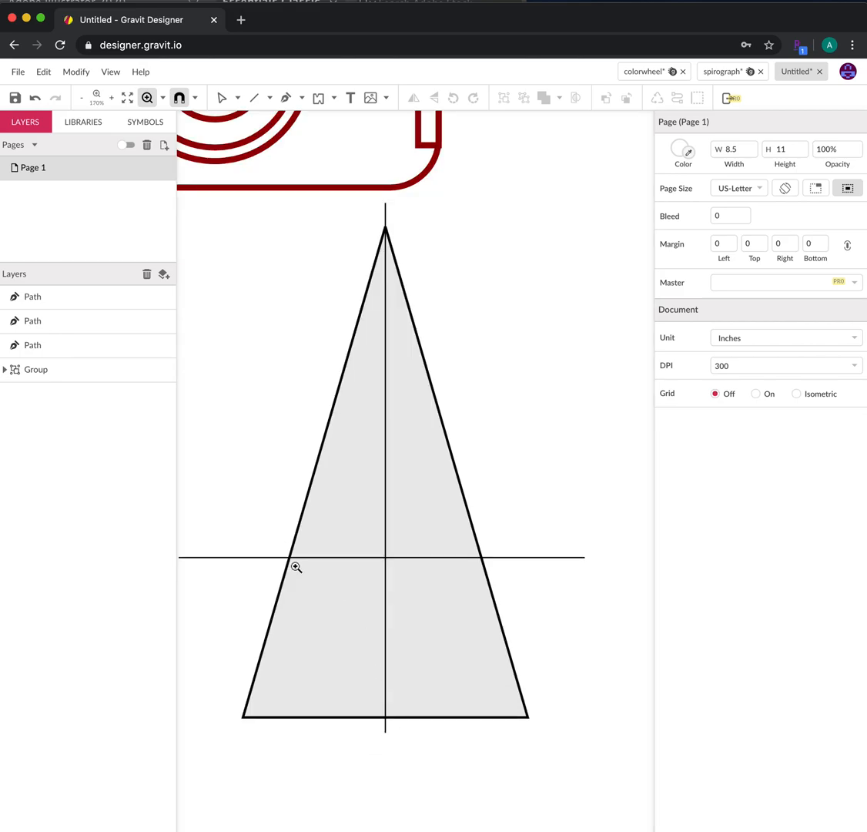
key("h")
left_click(222, 98)
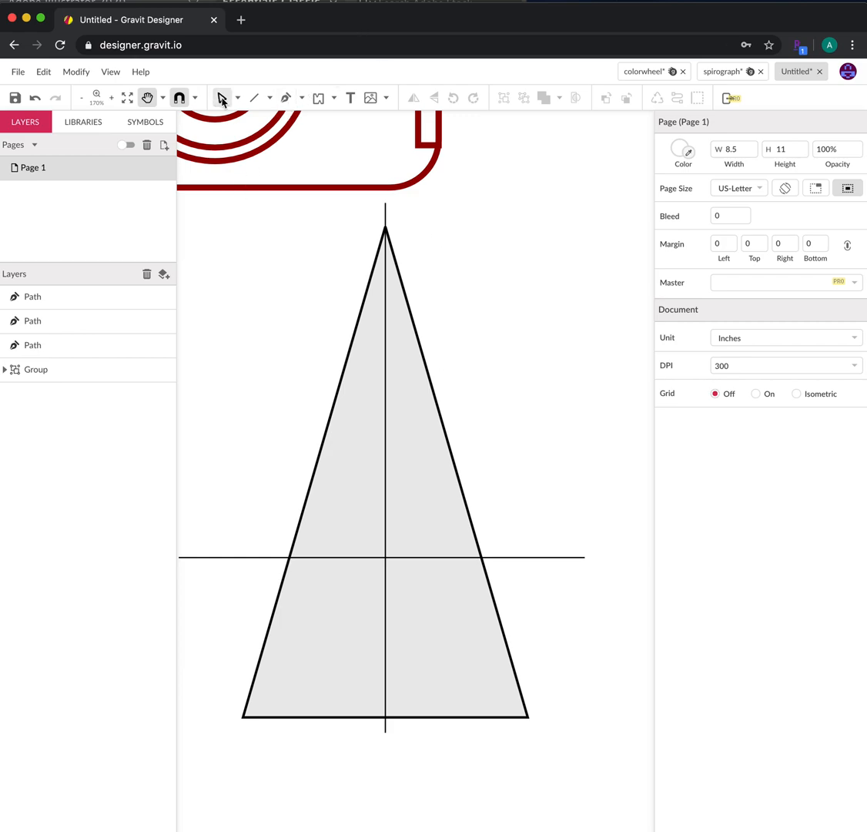
left_click(437, 402)
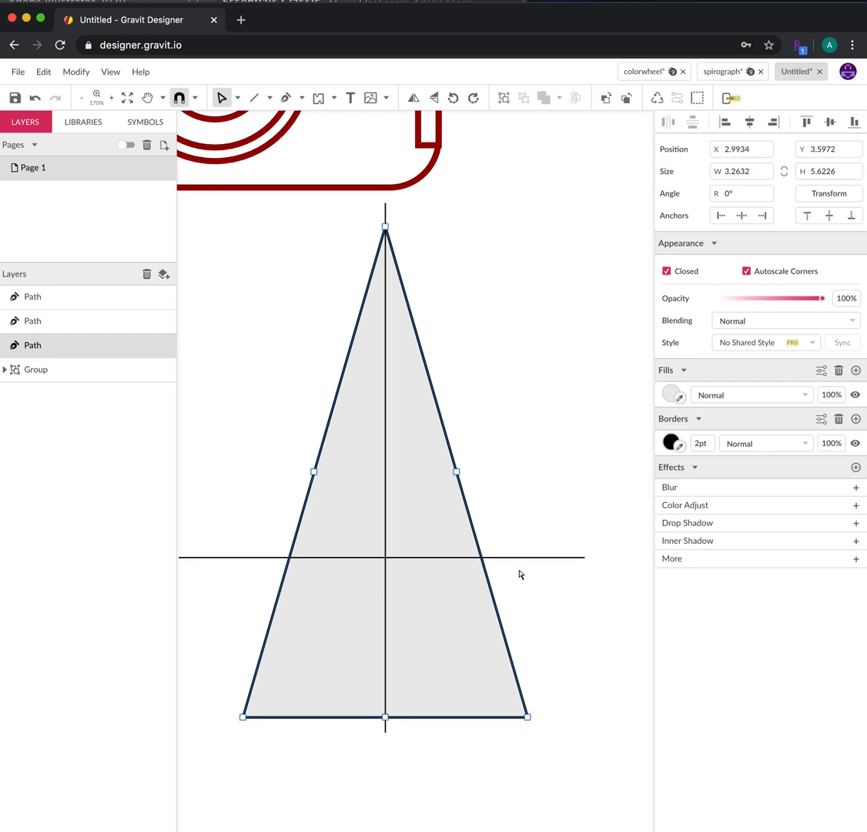
left_click(285, 98)
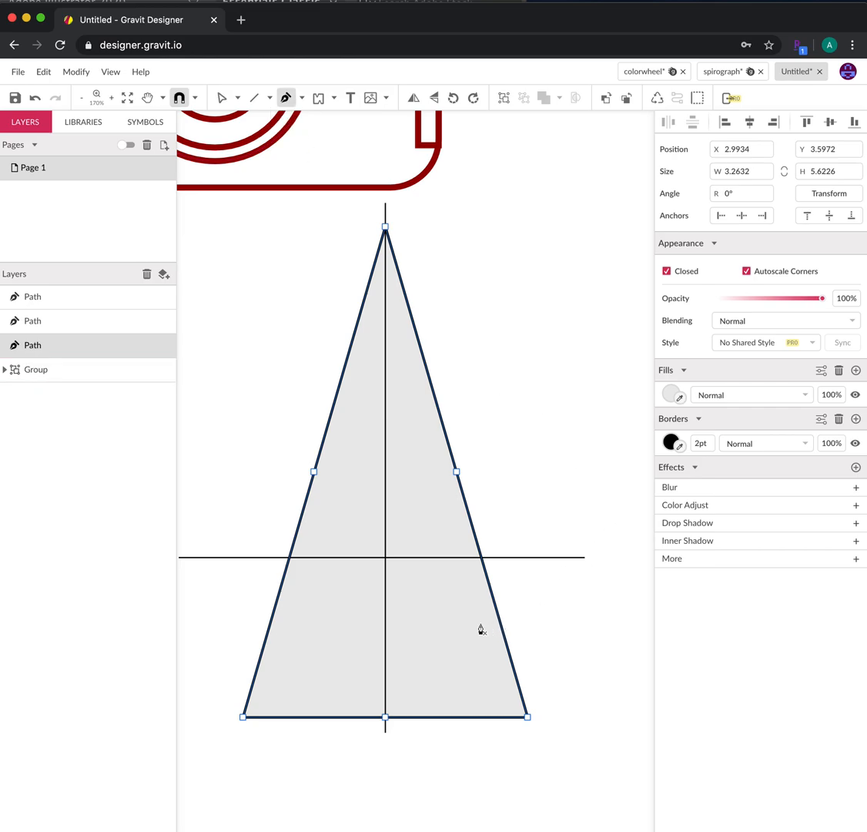
left_click(289, 558)
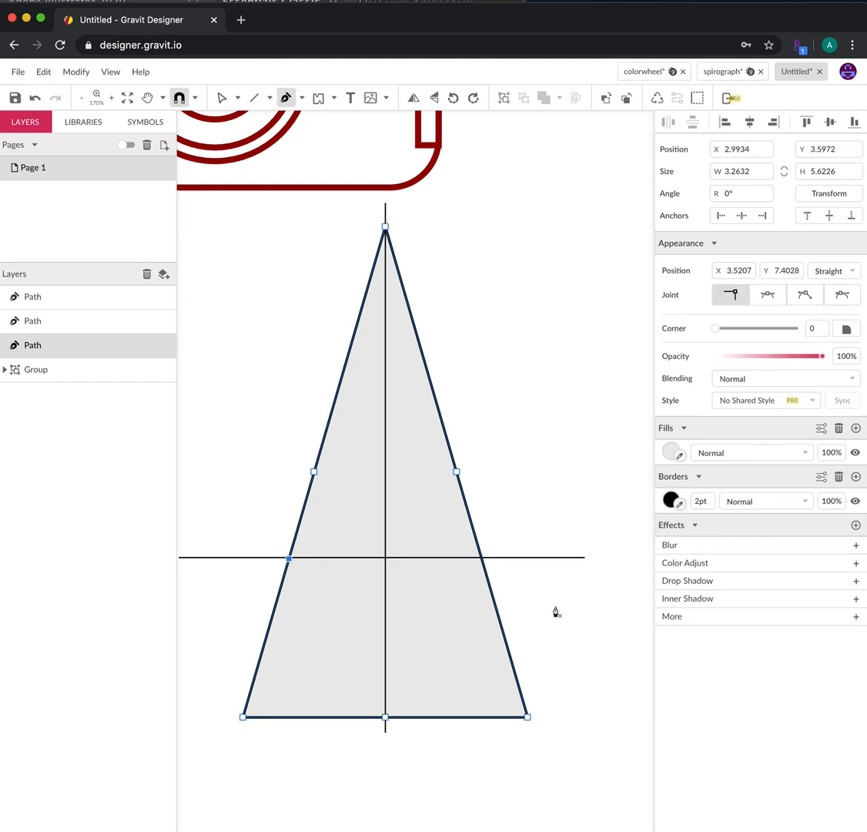
left_click(481, 558)
left_click(222, 98)
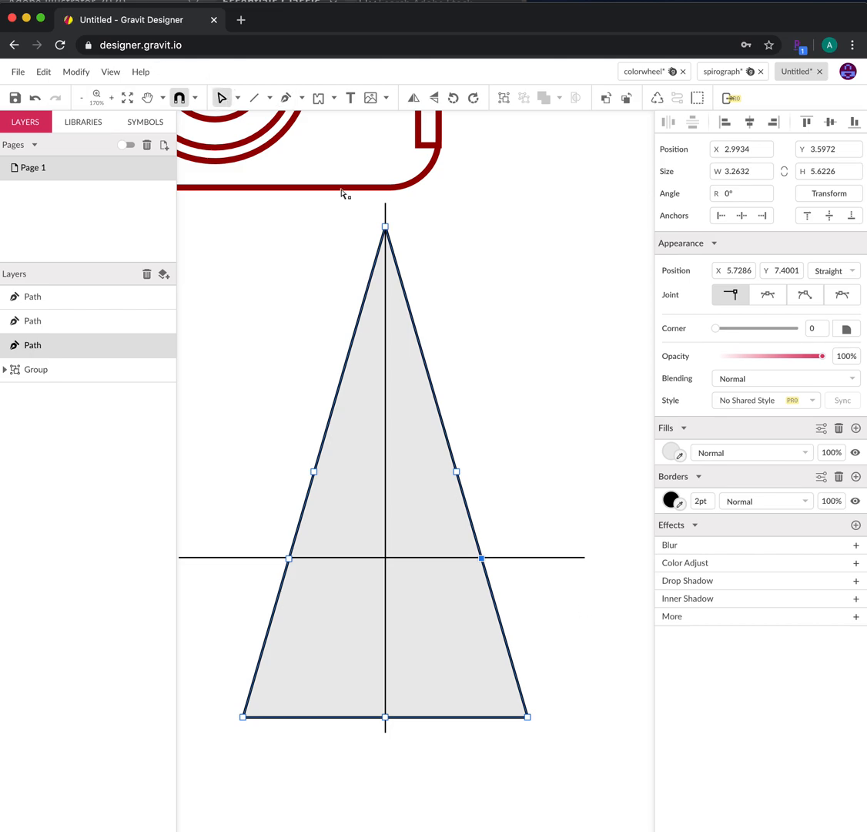
Delete the horizontal guide line that crosses the triangle
left_click(561, 529)
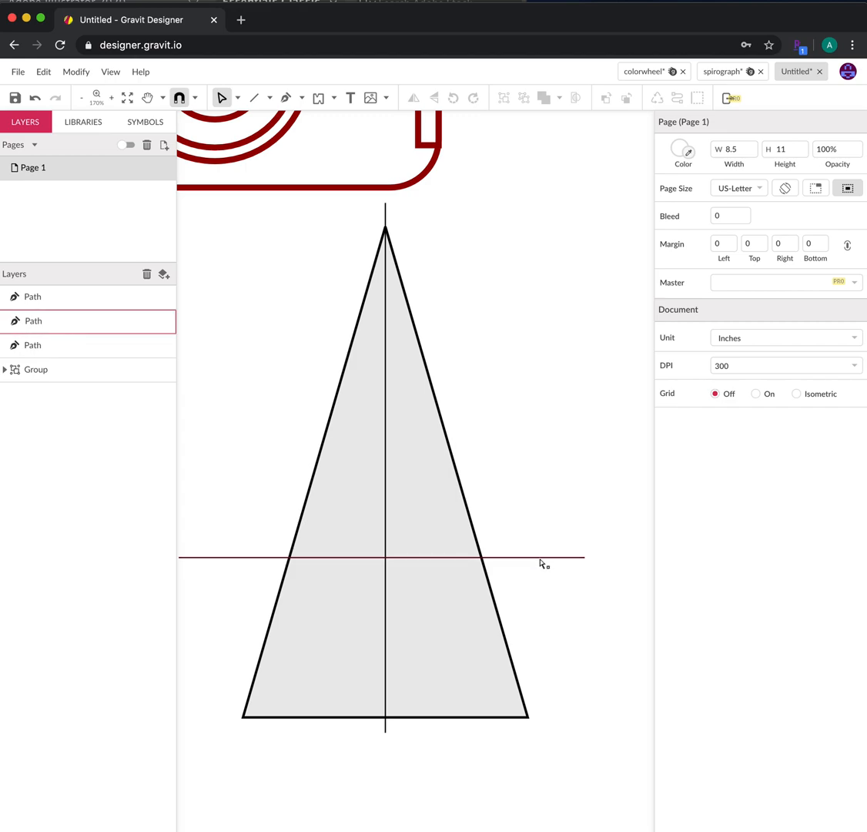
left_click(540, 558)
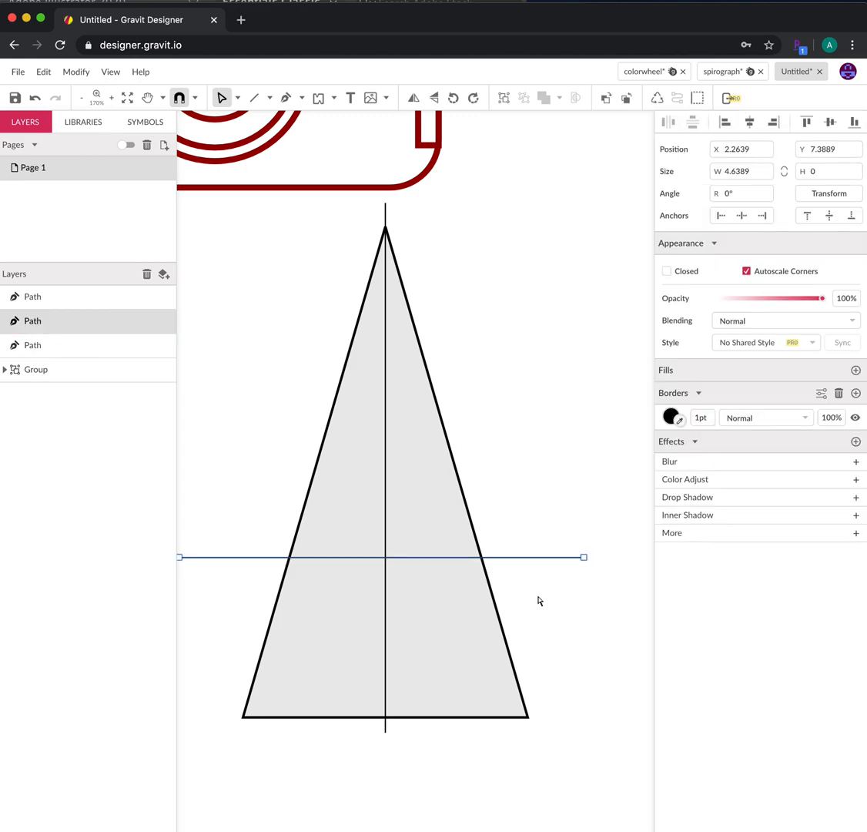
key("Delete")
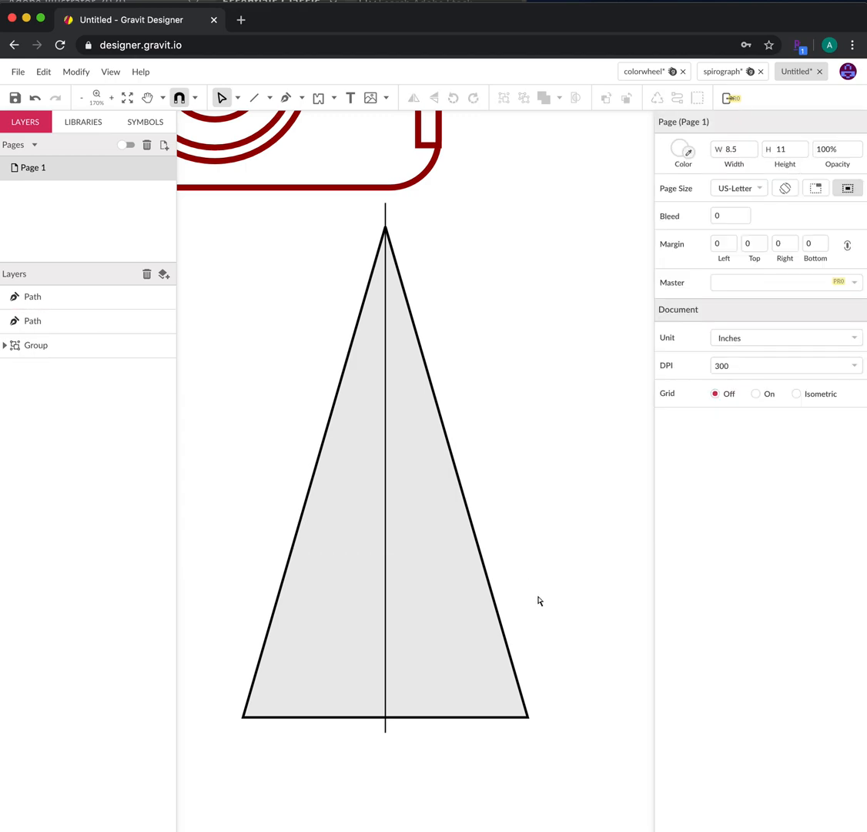
Move the triangle's lower side anchors outward, the right one to X about 6.31 in and the left one to X about 2.99 in
left_click(491, 588)
left_click(482, 560)
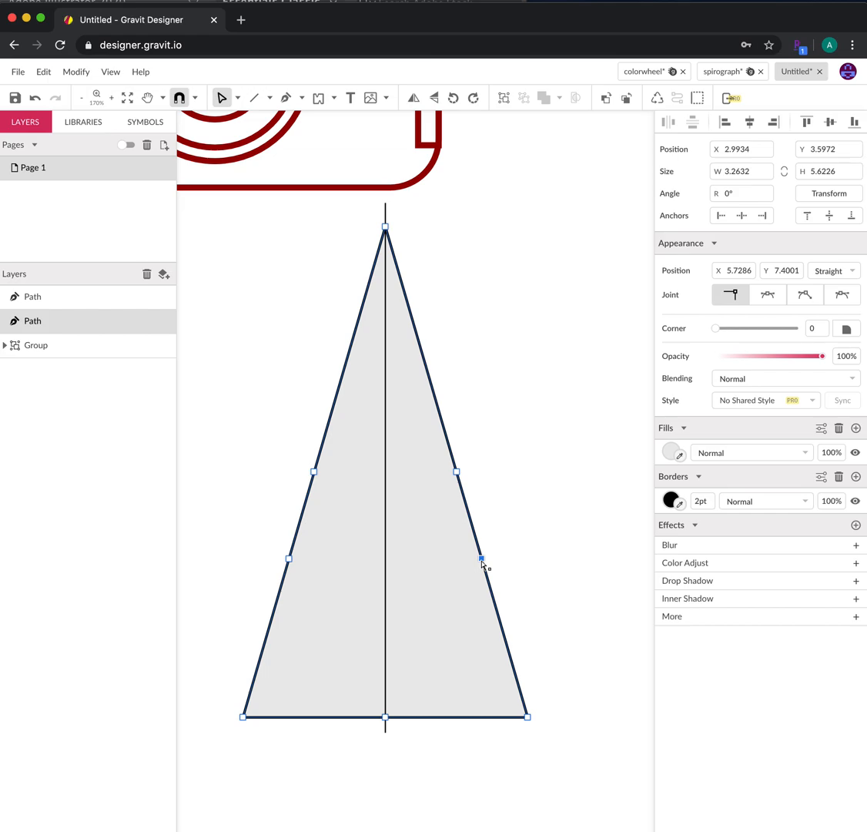
left_click_drag(482, 561, 535, 572)
key("h")
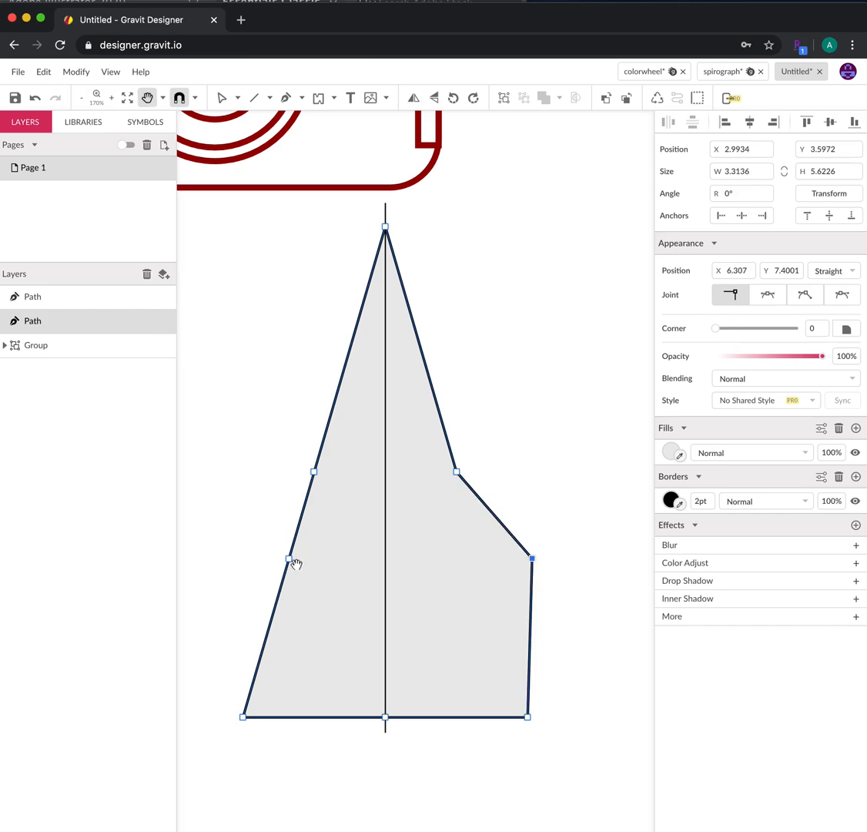
left_click(173, 530)
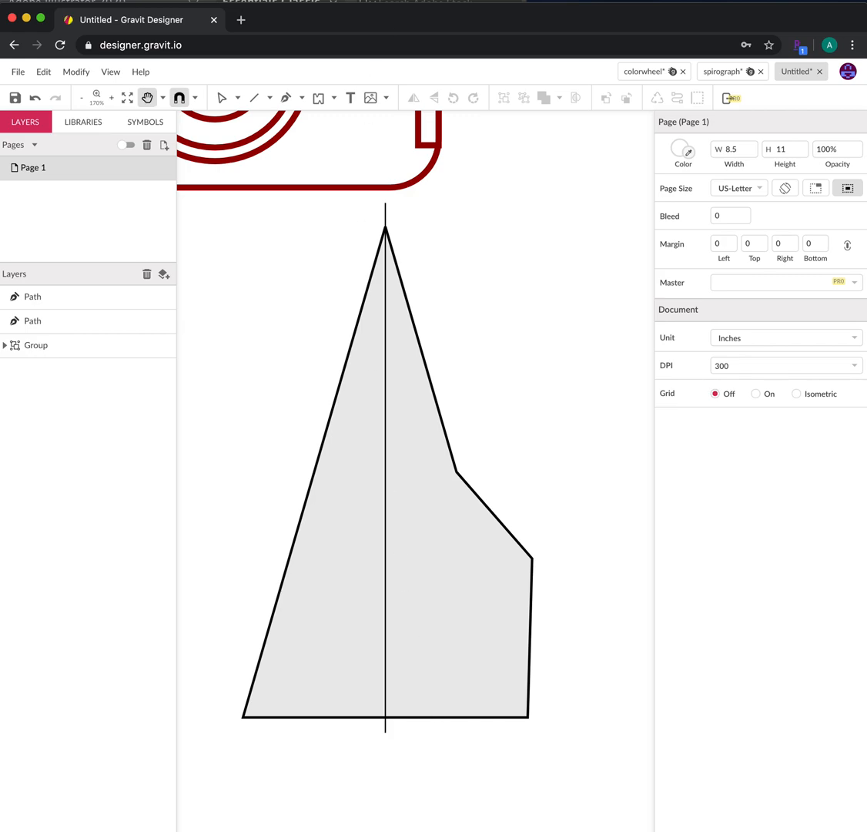
left_click(221, 97)
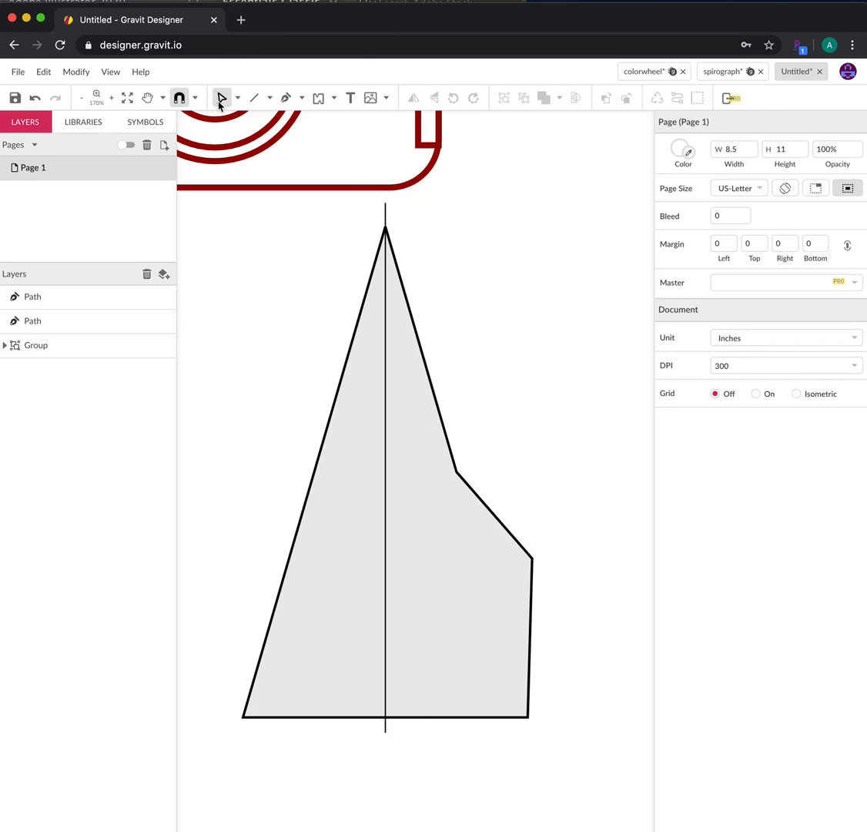
left_click(300, 526)
left_click(290, 562)
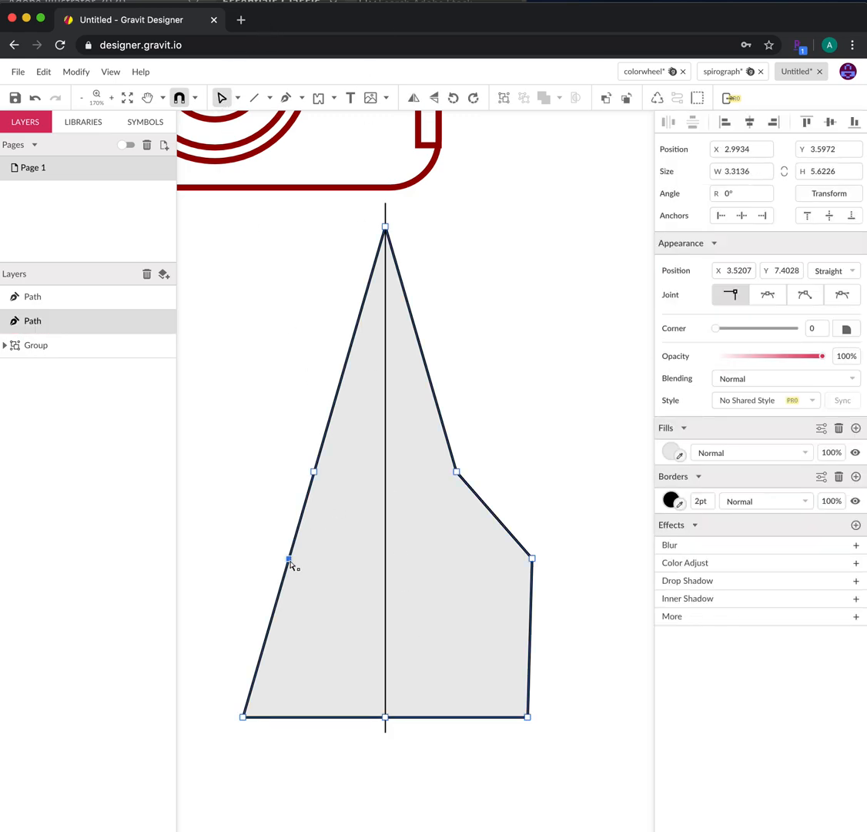
left_click_drag(291, 561, 243, 571)
key("h")
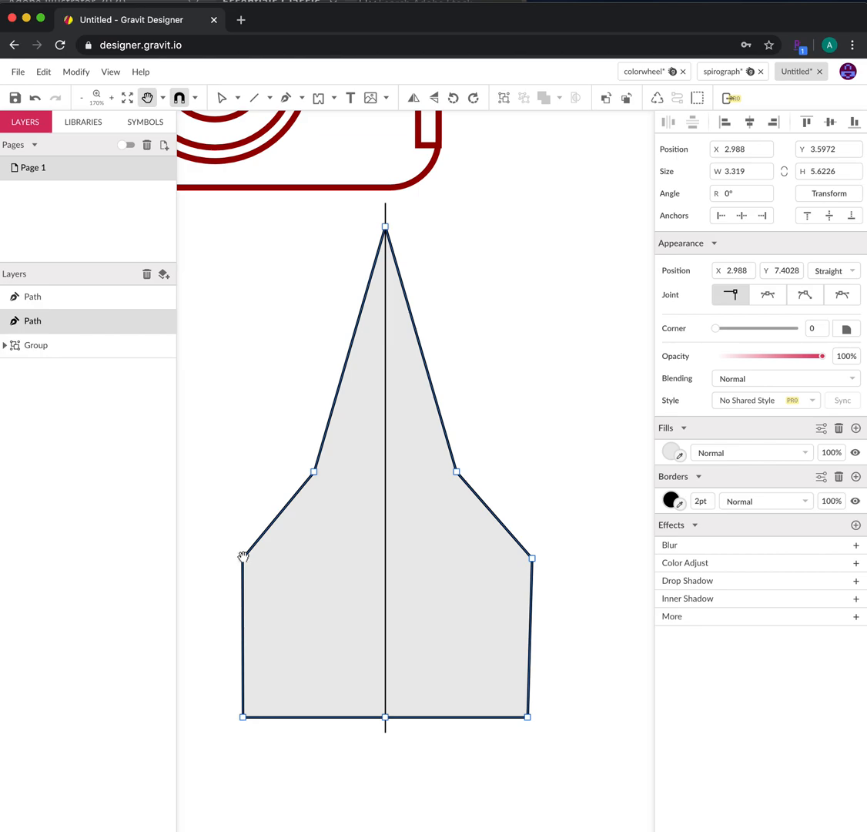
Pull the shape's two widest side anchors slightly inward, the left to X about 3.09 in and the right to X about 6.16 in
key("v")
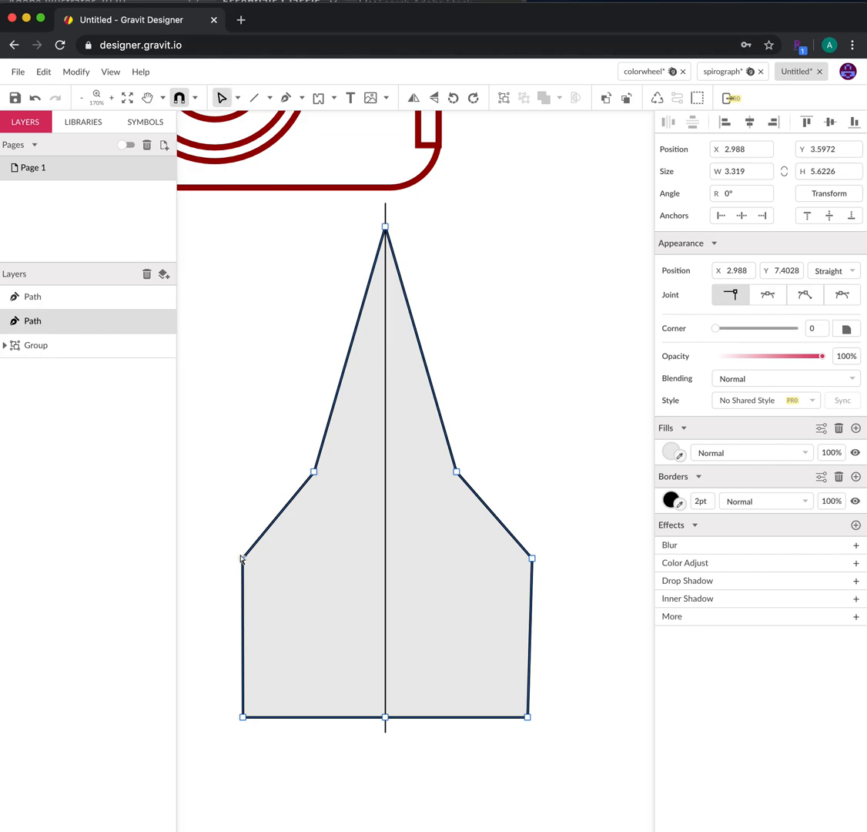
left_click_drag(243, 559, 252, 559)
key("h")
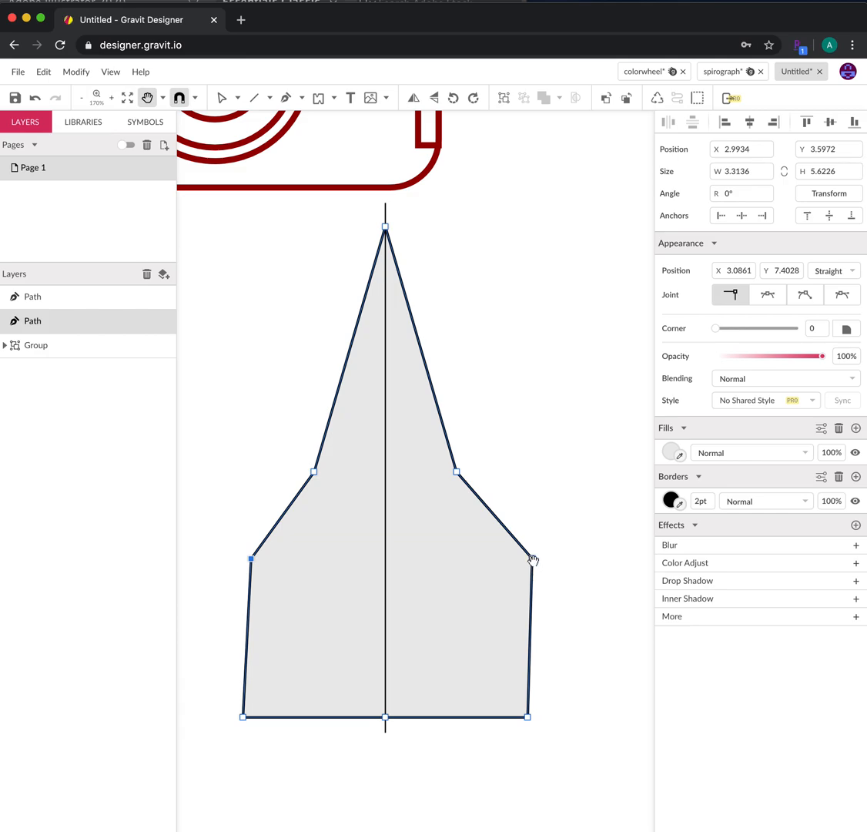
left_click(221, 98)
left_click(531, 556)
left_click_drag(532, 561, 526, 562)
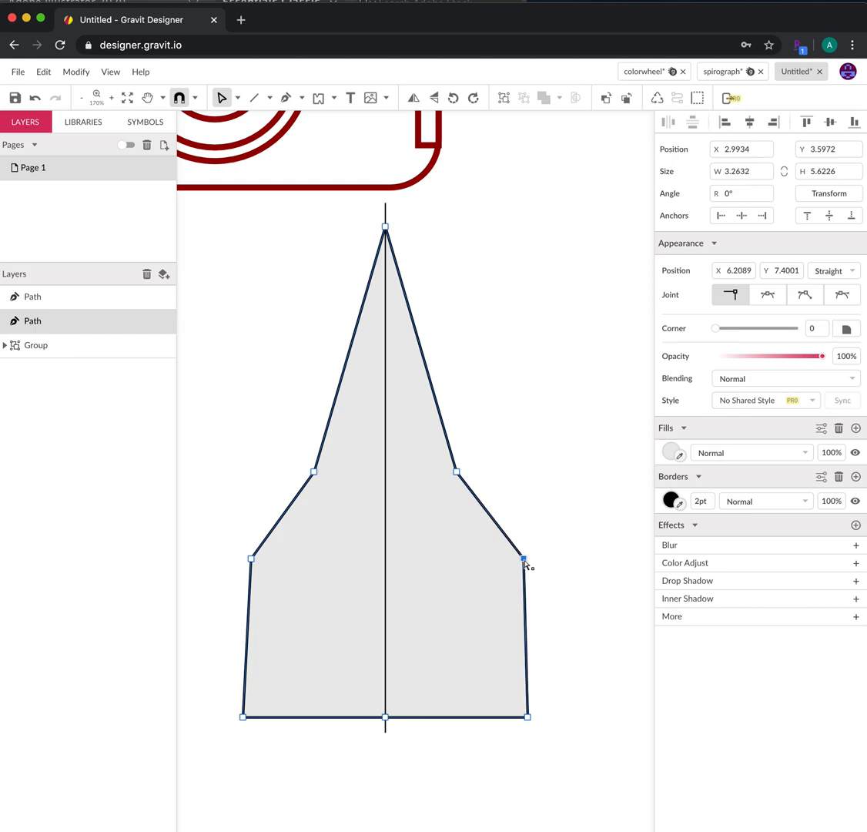
key("h")
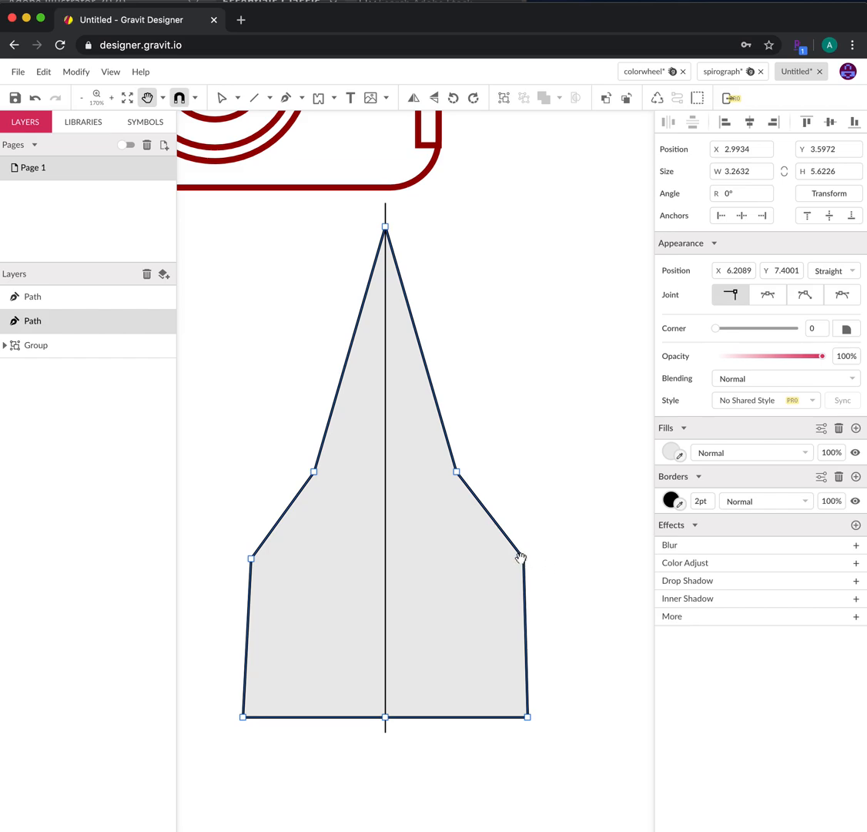
key("v")
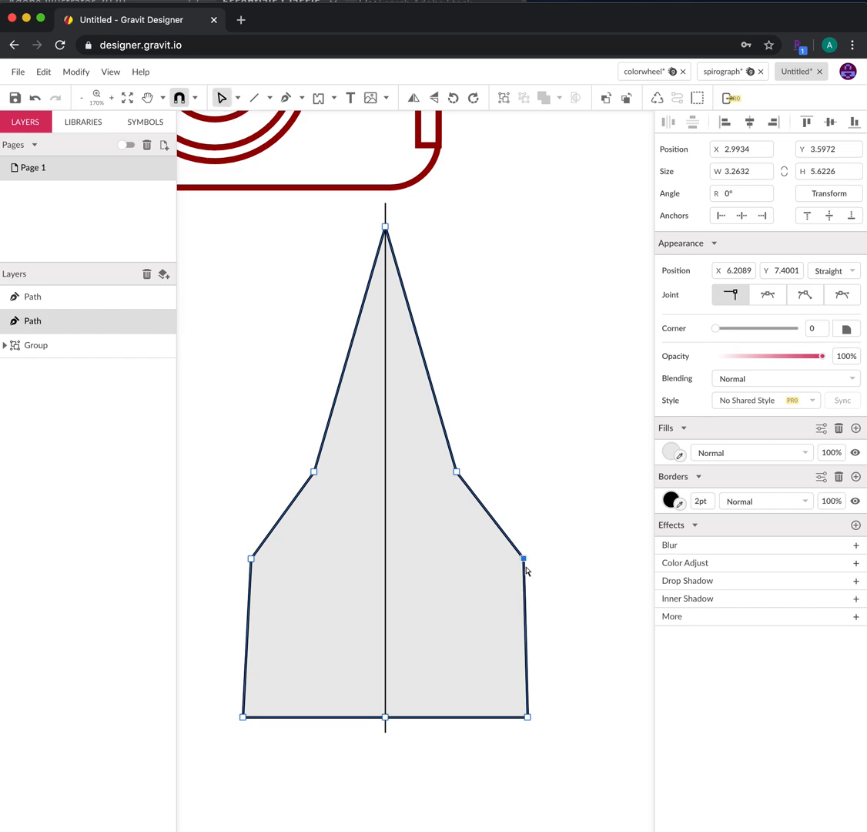
left_click_drag(524, 560, 519, 559)
key("h")
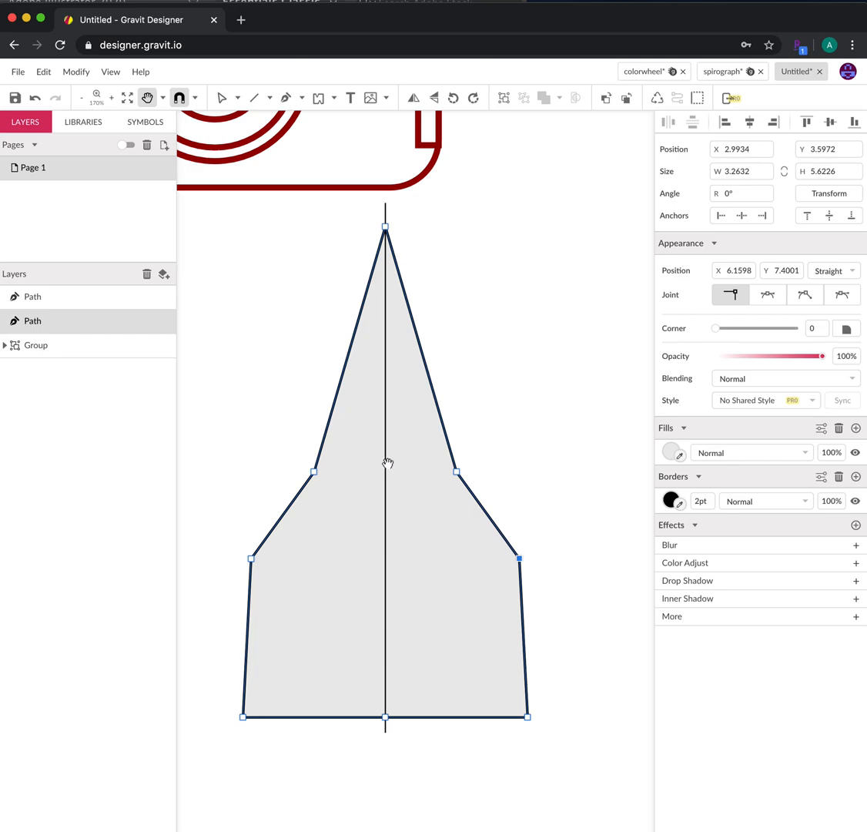
Remove the upper anchor point from each long side of the shape so both run straight to the apex
left_click(285, 98)
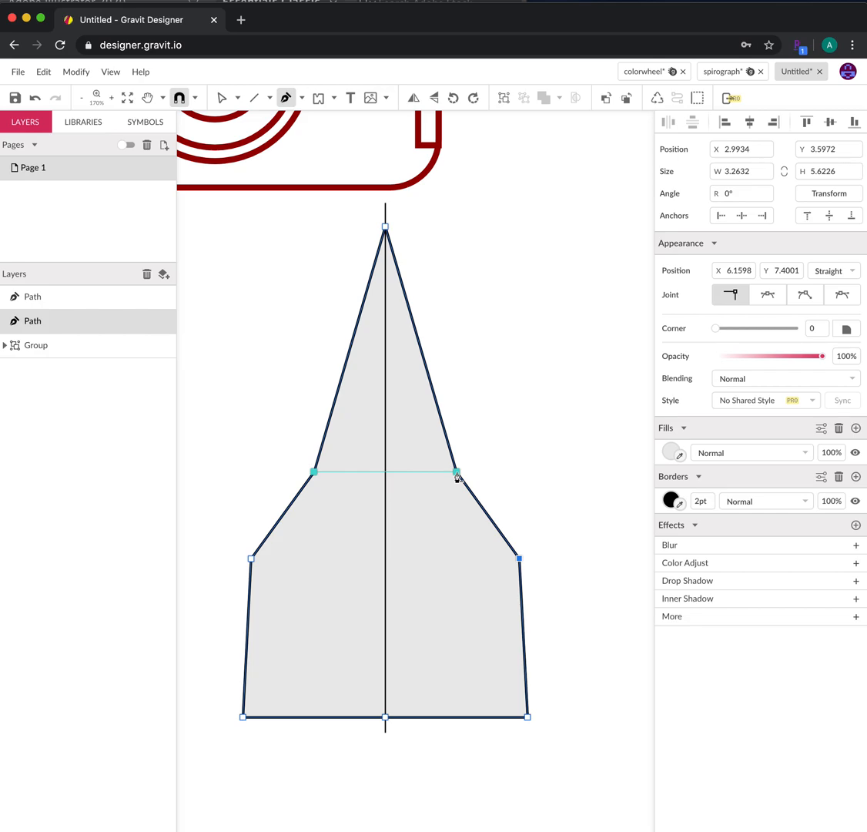
left_click(457, 472)
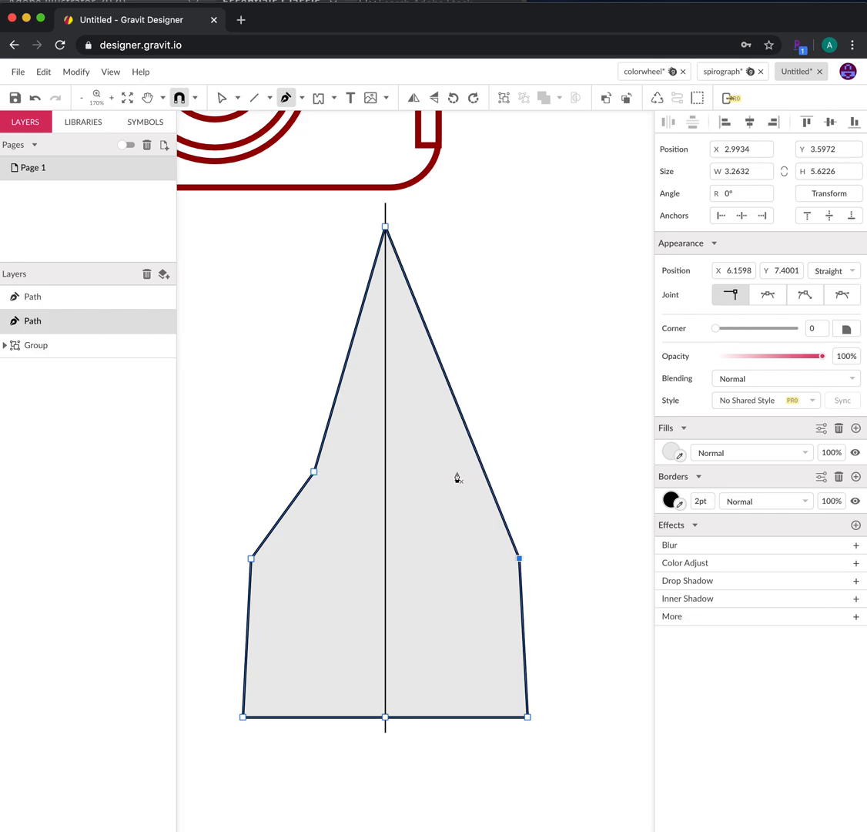
left_click(313, 472)
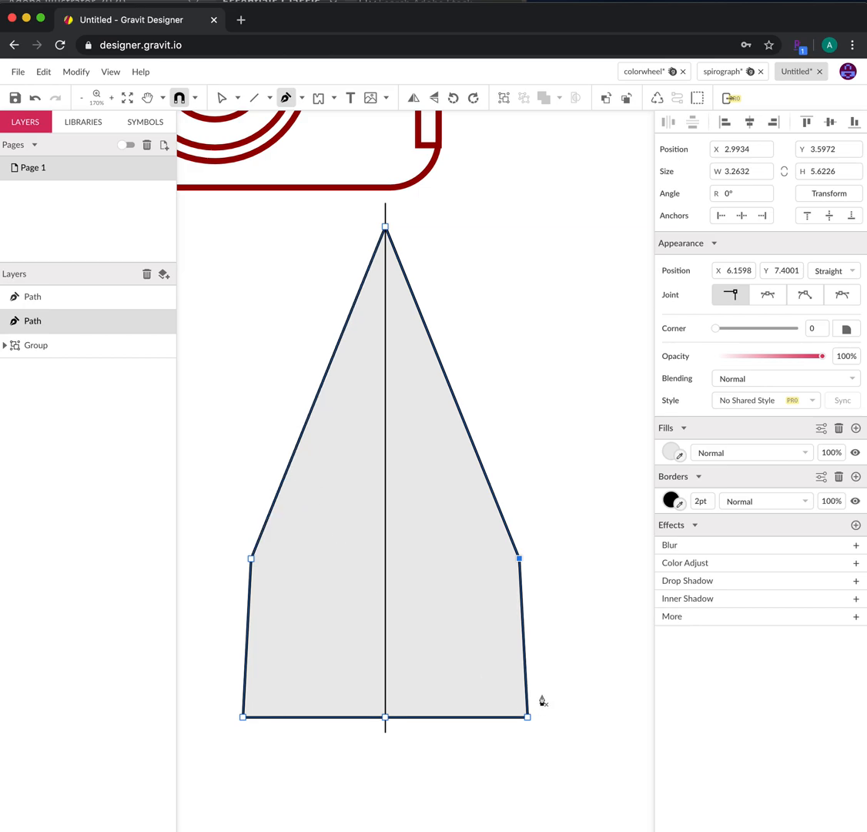
Move the two bottom corners inward along the base, the left to X about 3.46 in and the right to X about 5.82 in
left_click(222, 97)
left_click(251, 737)
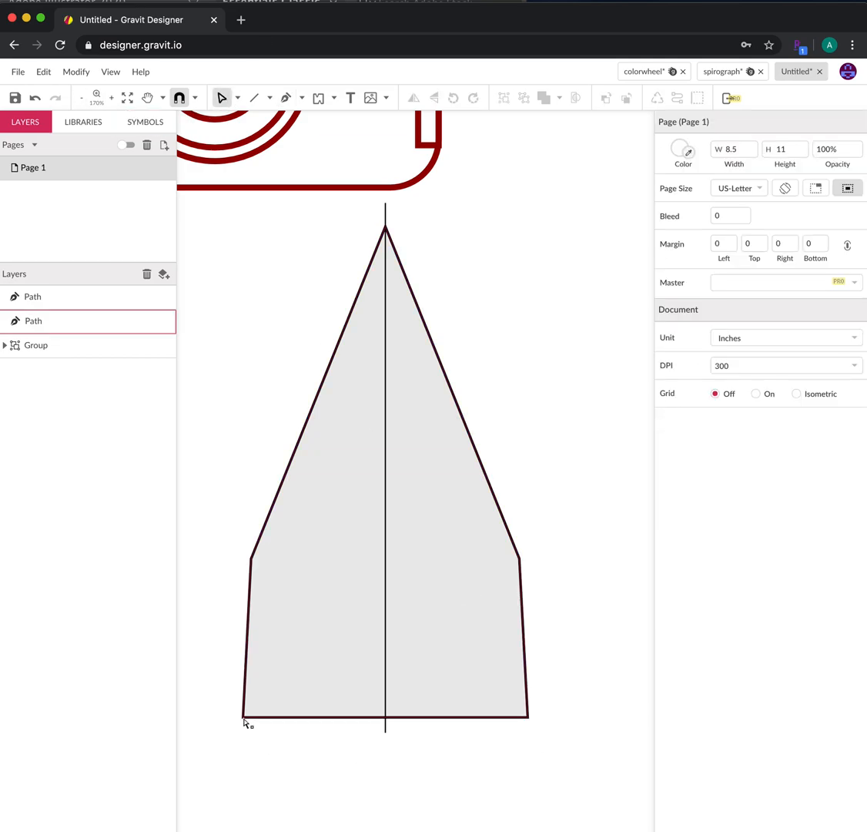
left_click(244, 719)
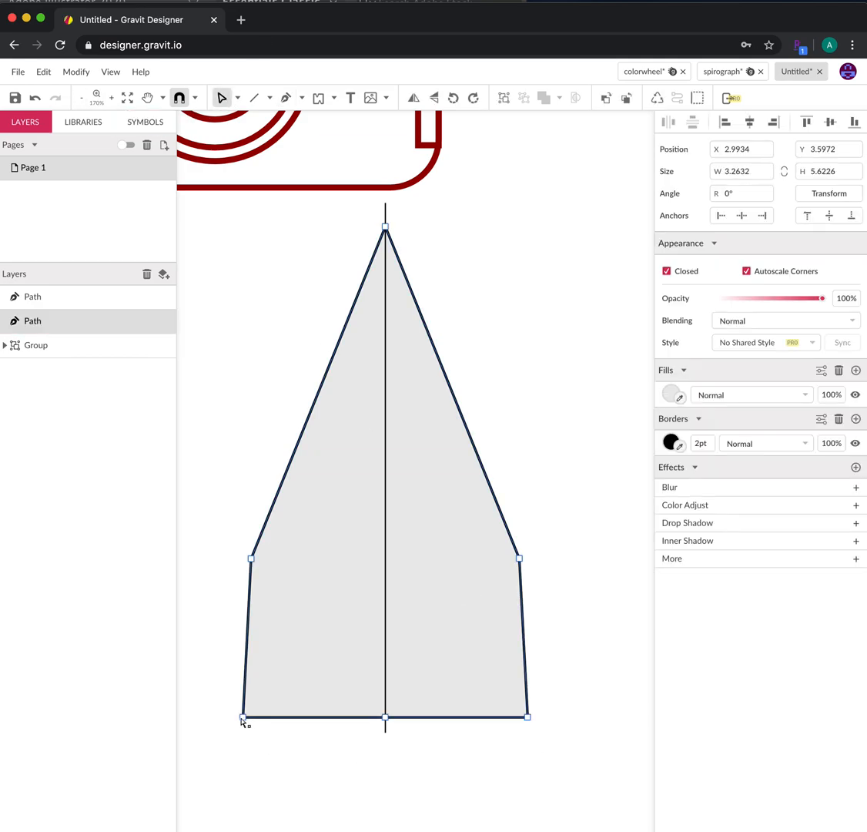
left_click_drag(243, 719, 284, 728)
key("h")
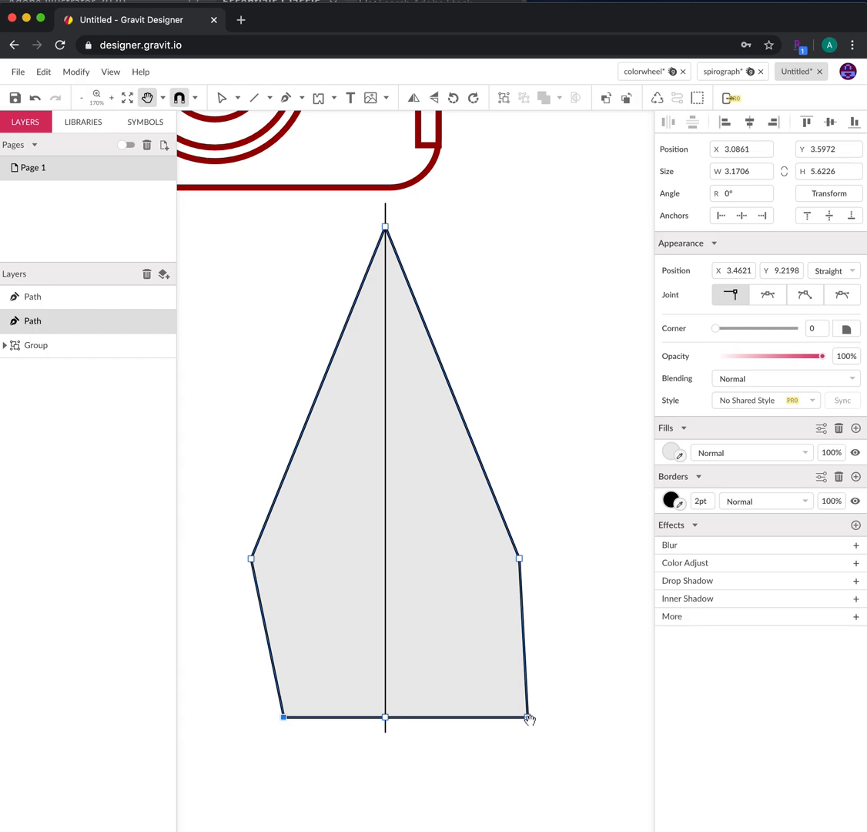
left_click(222, 98)
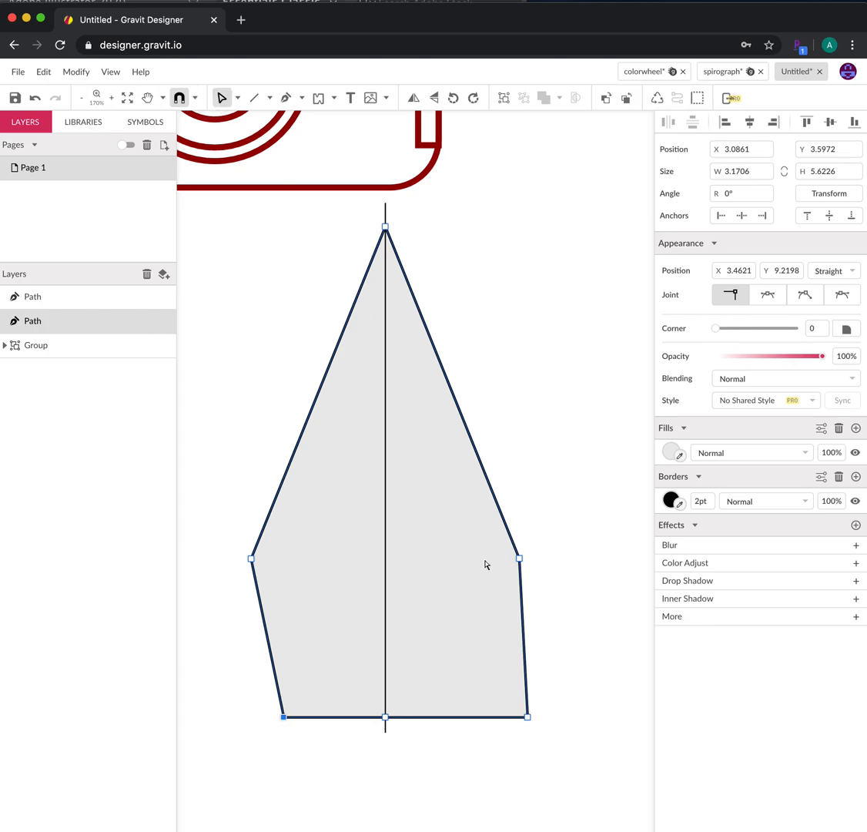
left_click(528, 718)
left_click_drag(528, 718, 490, 718)
key("space")
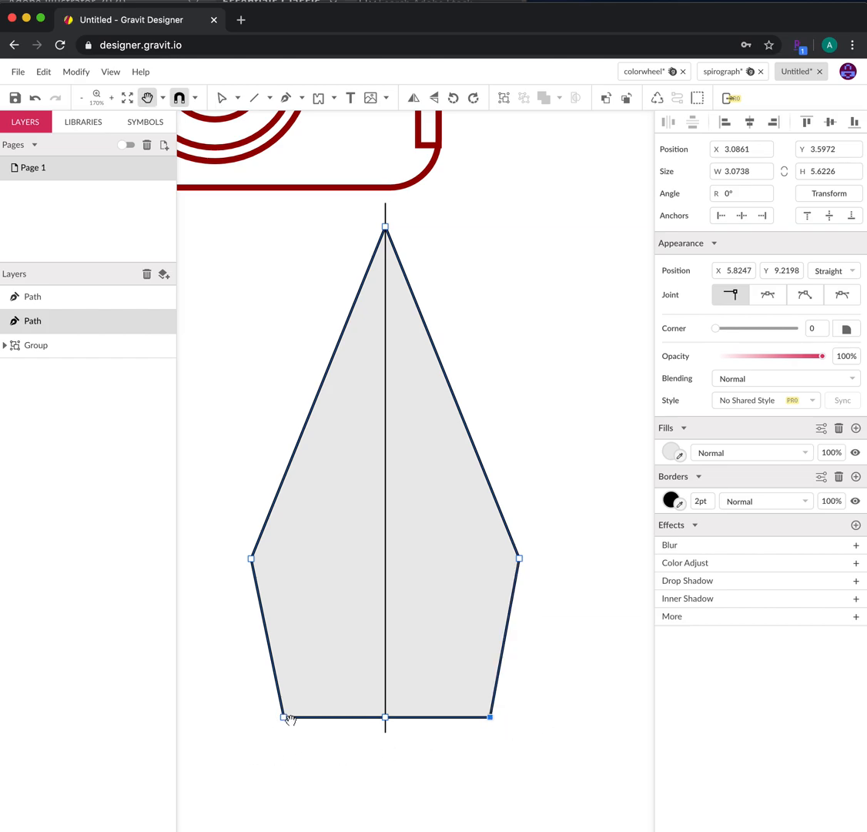
Narrow the base further by moving its left corner to X about 3.81 in and its right corner to X about 5.39 in
left_click(220, 99)
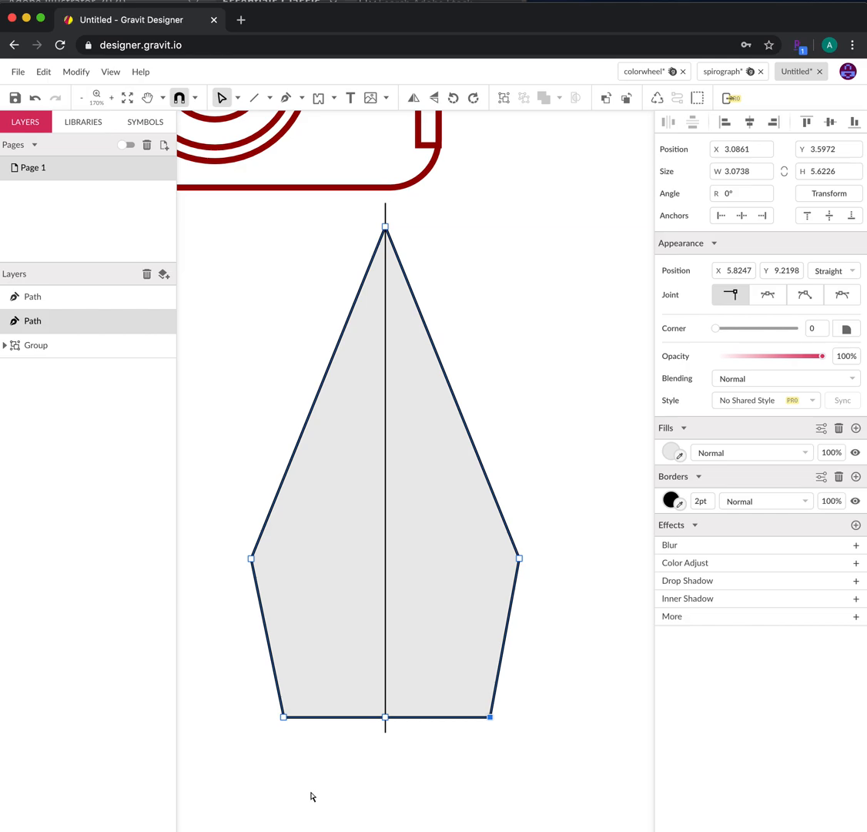
left_click(284, 717)
left_click_drag(284, 718, 314, 717)
key("space")
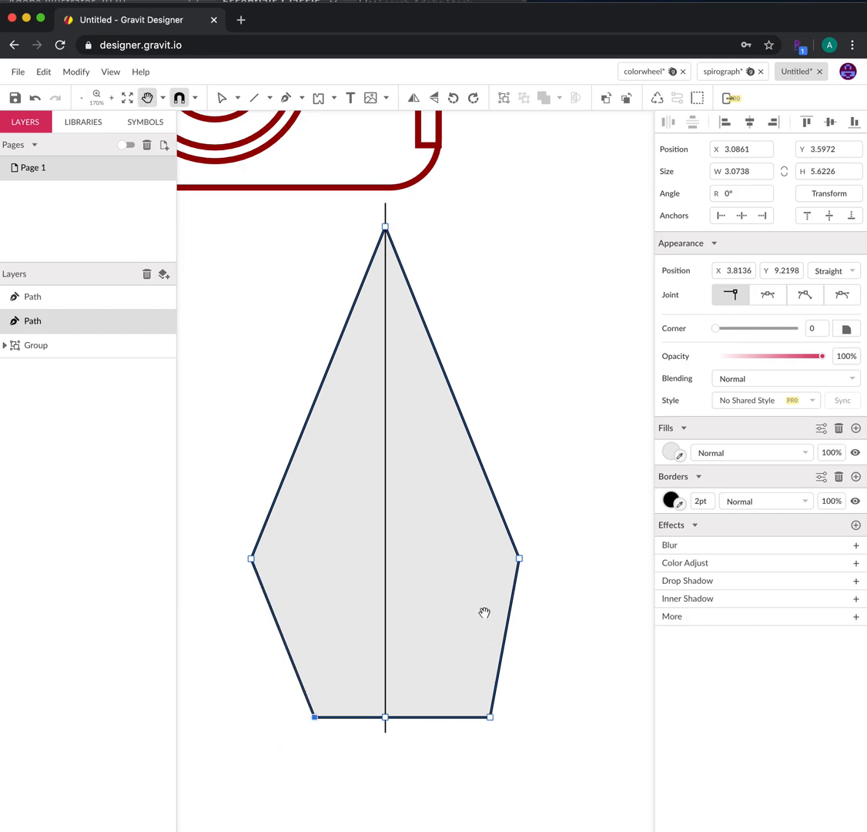
left_click(221, 98)
left_click(490, 717)
left_click_drag(494, 721, 454, 721)
key("space")
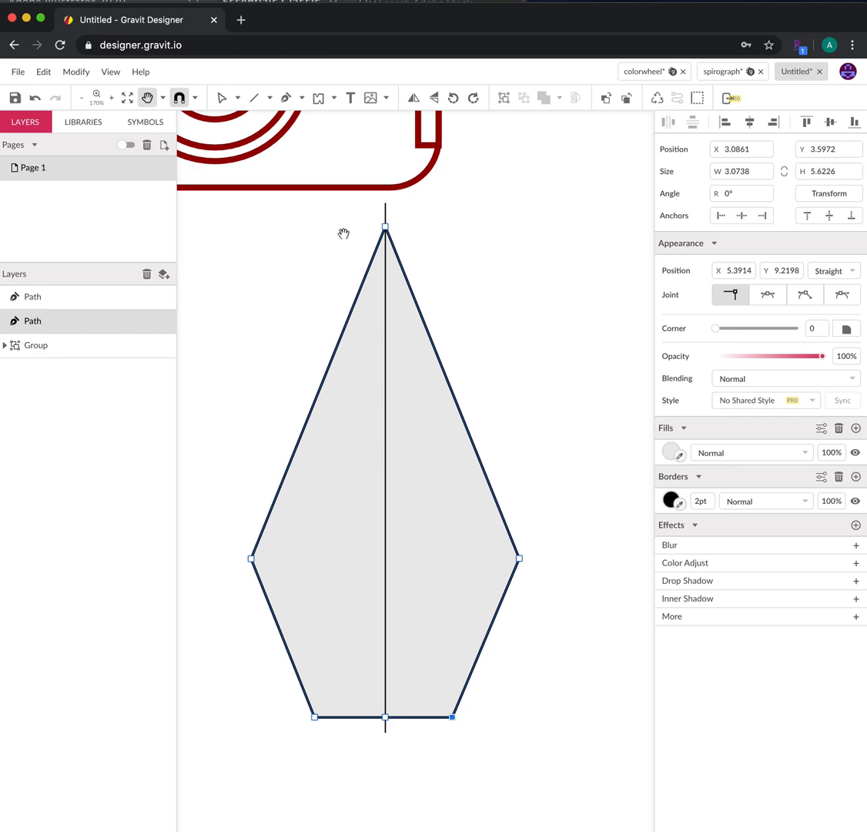
Delete the vertical guide line through the nib shape by removing its upper end point
left_click(221, 97)
left_click(467, 333)
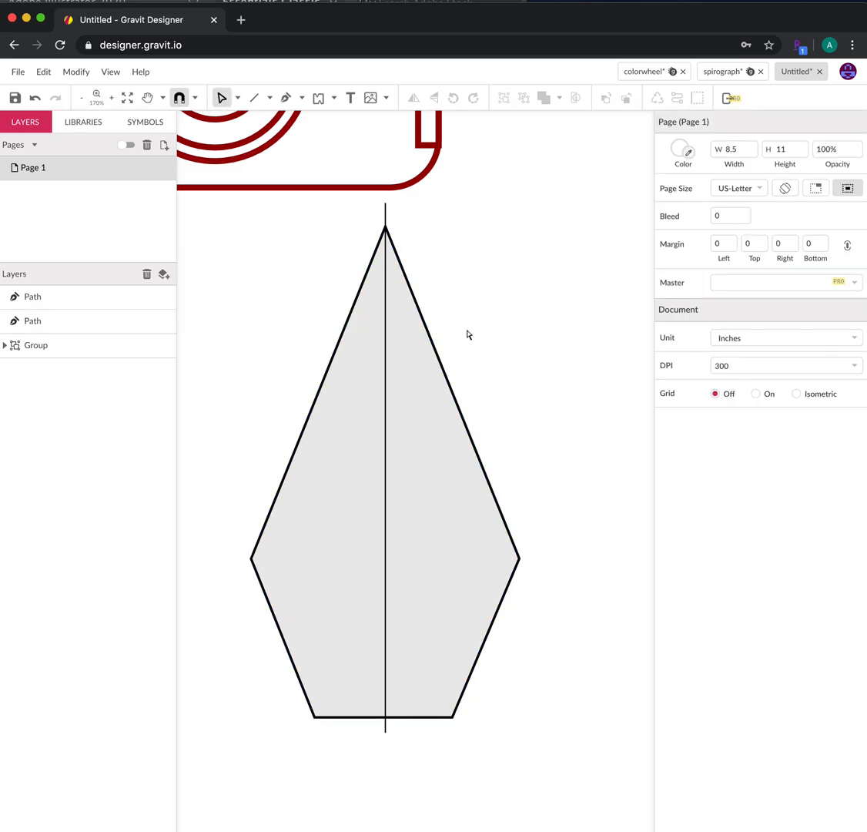
left_click(387, 205)
left_click(385, 204)
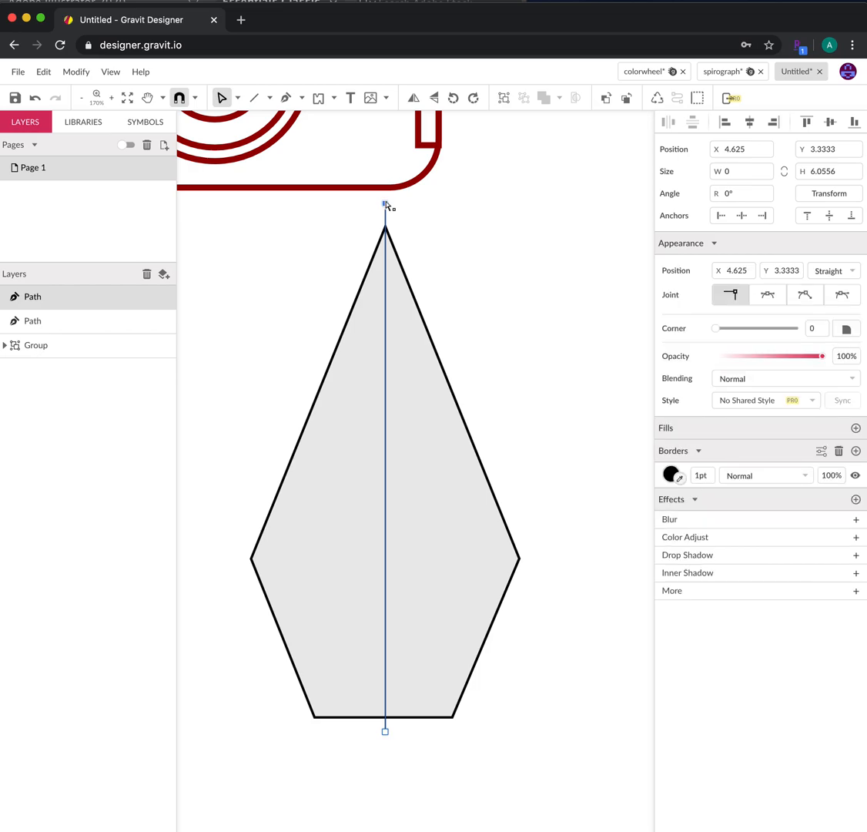
key("Delete")
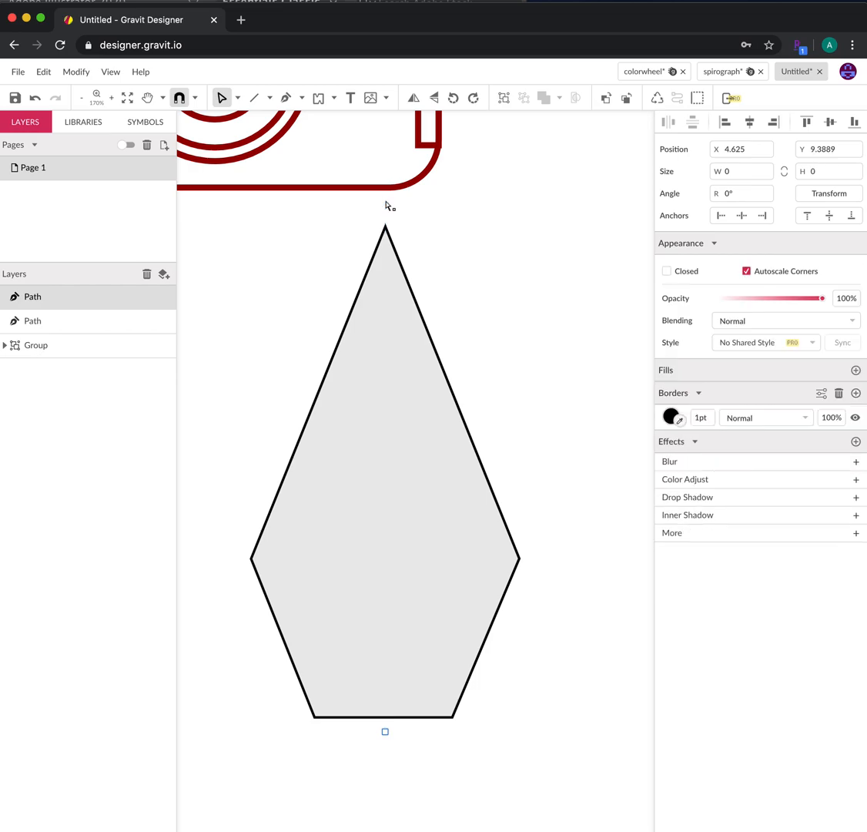
left_click(547, 732)
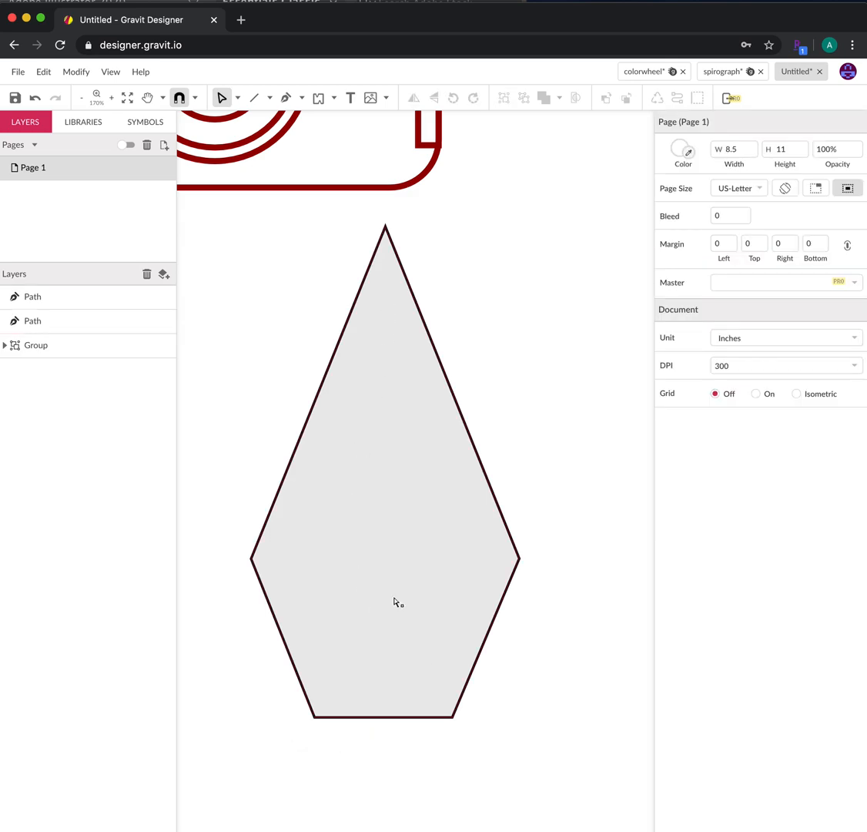
Draw a vertical line about 1.85 in long and move it onto the nib's centre axis, starting just below the tip
left_click(254, 98)
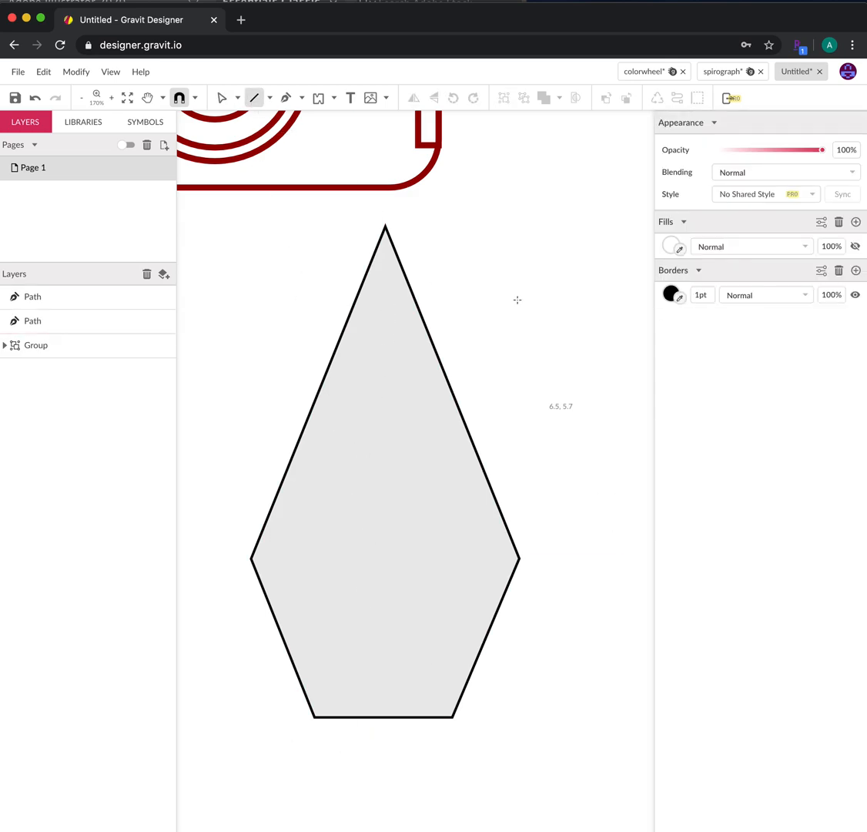
key("space")
left_click_drag(505, 243, 503, 292)
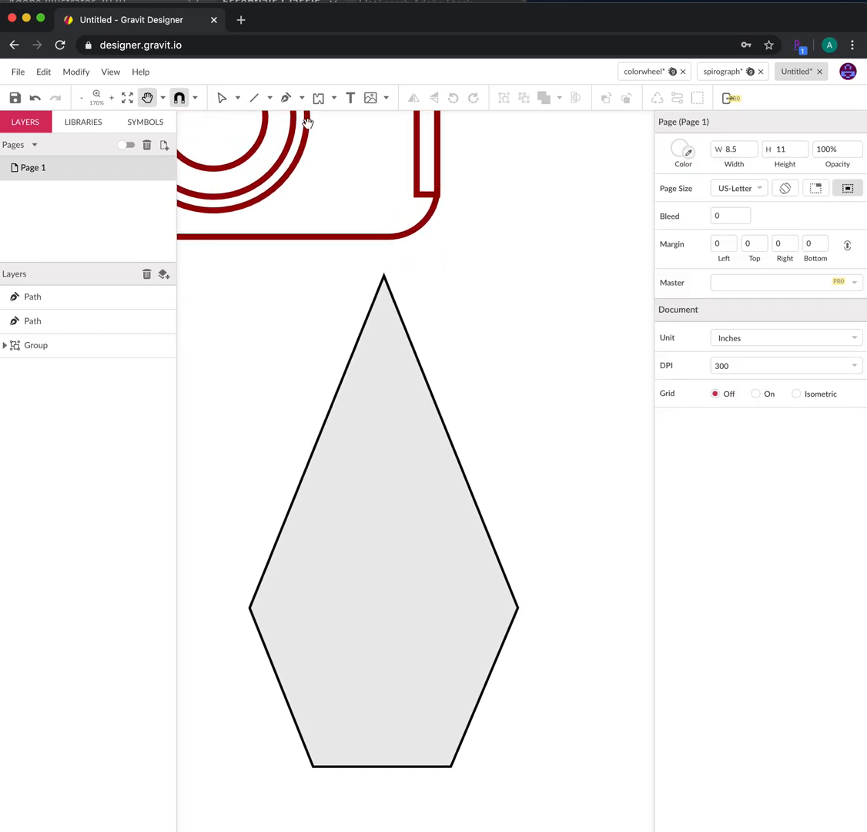
left_click(254, 98)
key("space")
mouse_move(558, 304)
left_mouse_down()
mouse_move(561, 350)
mouse_move(561, 314)
left_mouse_up()
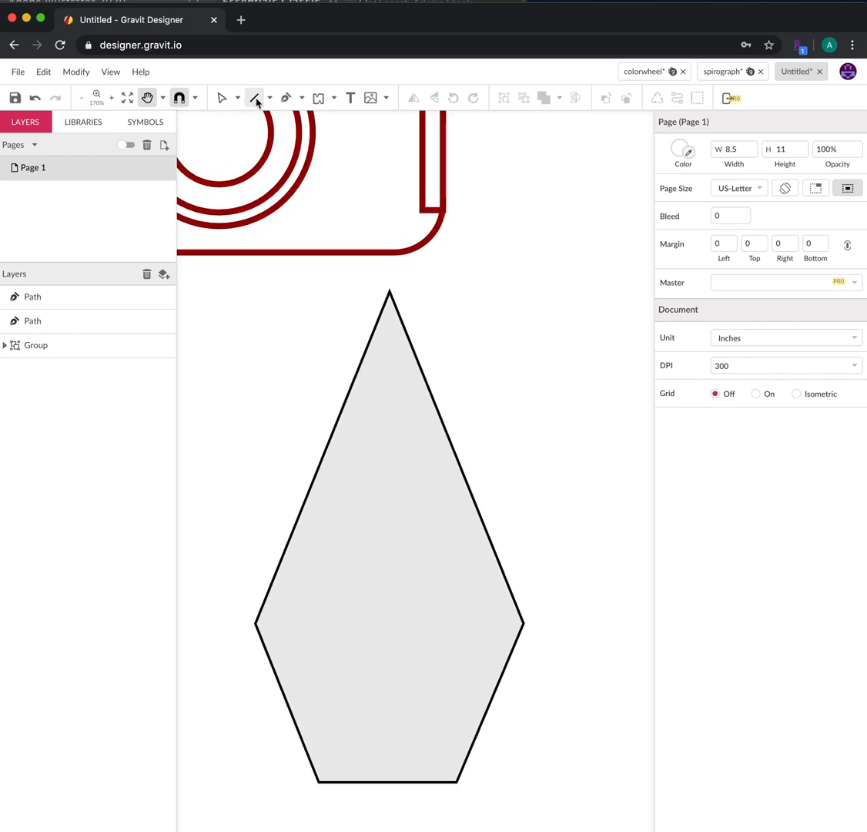
left_click(255, 98)
left_click_drag(555, 351, 544, 509)
key("space")
left_click(221, 98)
left_click_drag(559, 401, 391, 349)
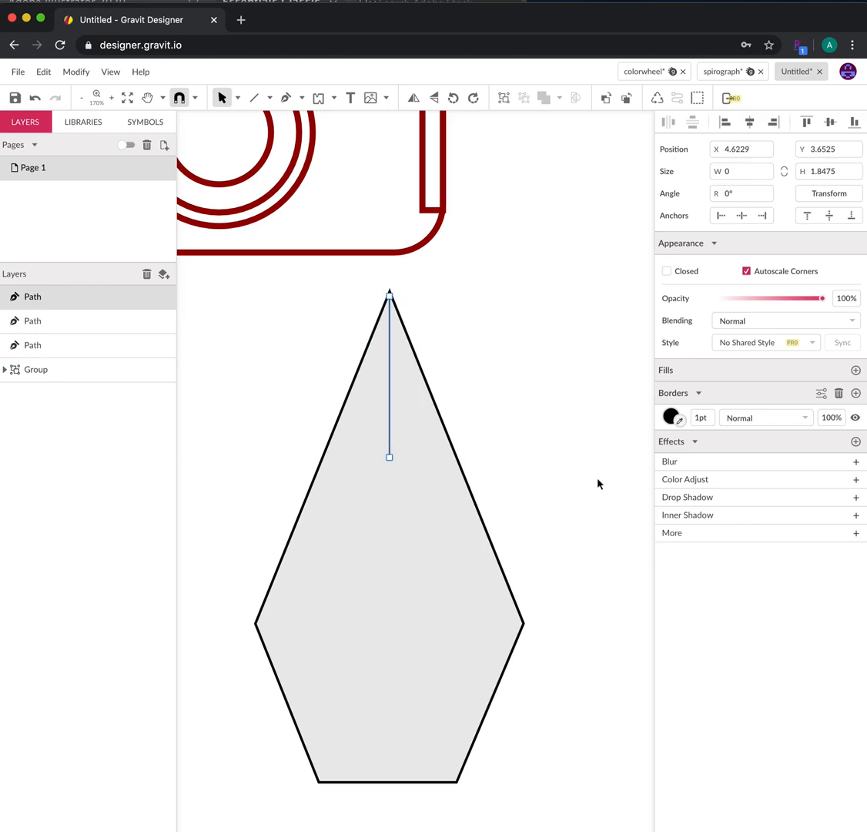
left_click(589, 487)
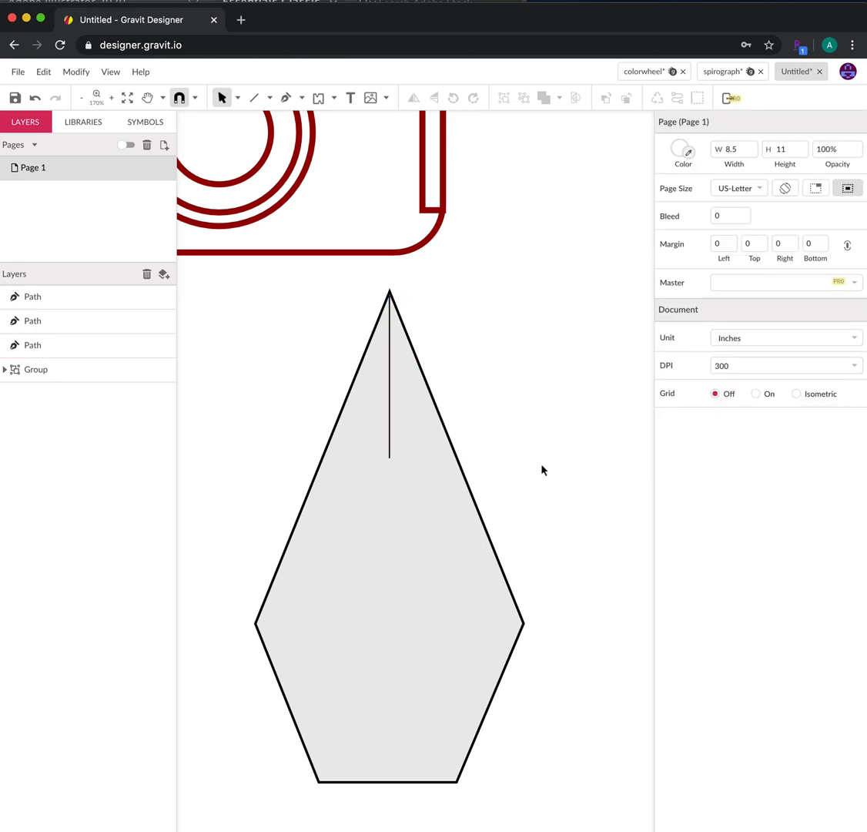
Draw a circle about 0.34 in across beside the nib, to the right of its centre slit
left_click(255, 98)
left_click(269, 99)
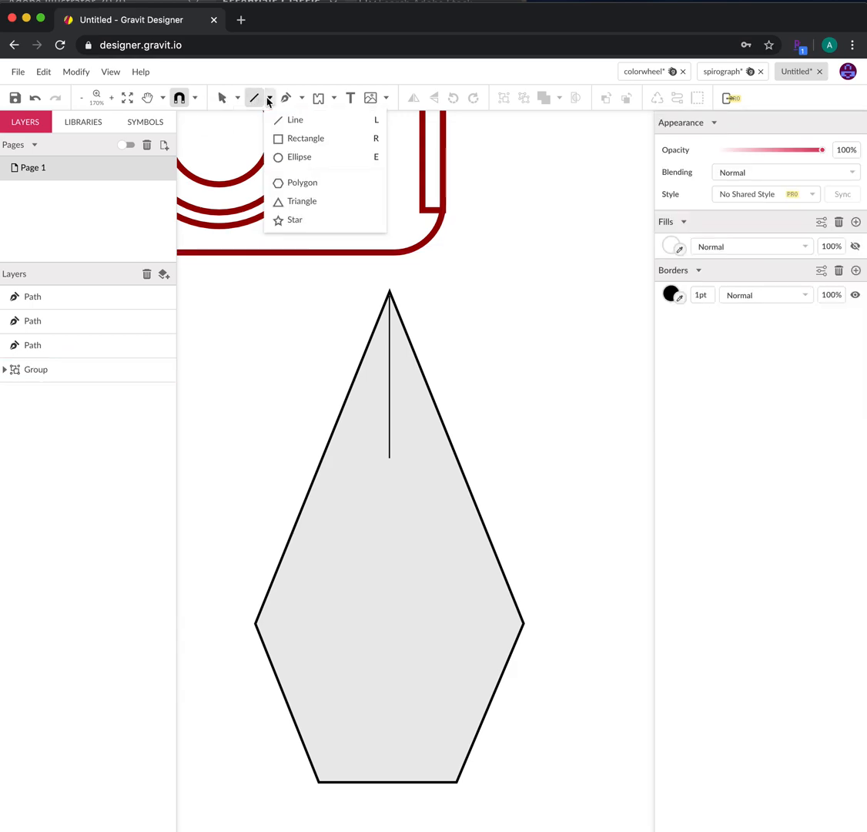
left_click(309, 166)
left_click_drag(538, 403, 555, 418)
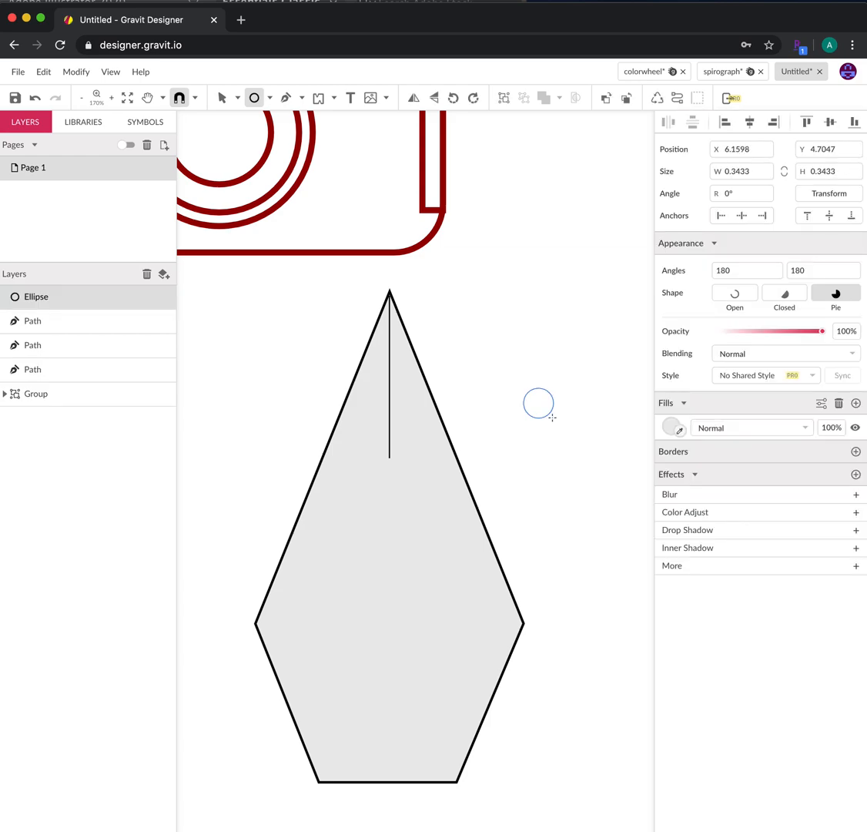
key("h")
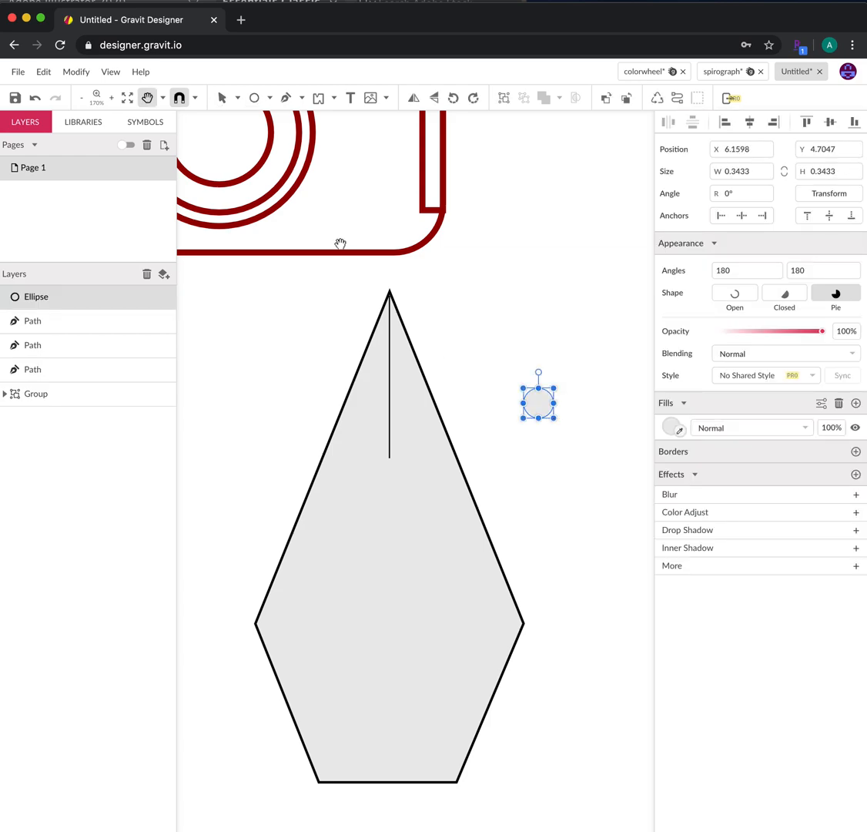
left_click(220, 98)
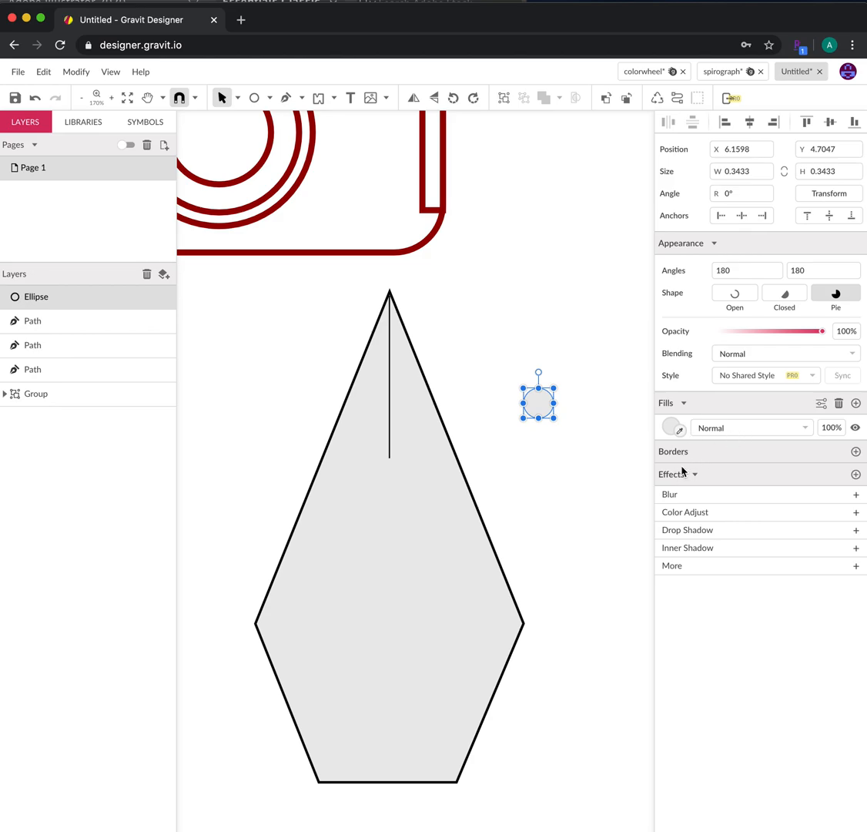
Add a black 2 pt border to the small circle
left_click(855, 452)
left_click_drag(710, 476, 691, 479)
type("2")
key("Return")
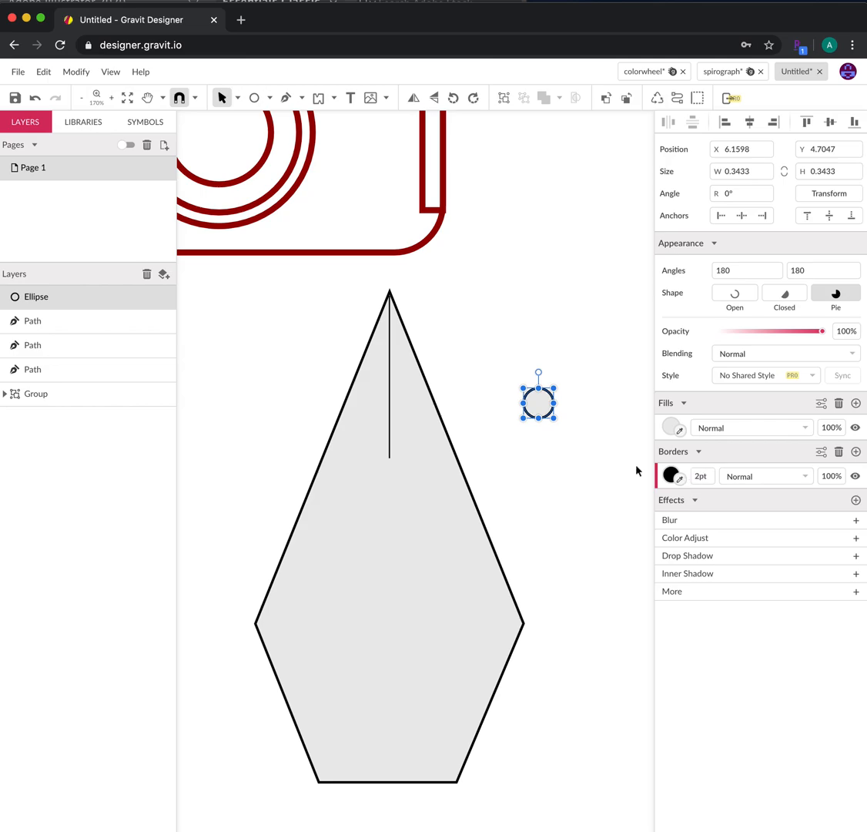
left_click(567, 488)
Move the small circle onto the nib's centre axis so its top touches the slit's lower end
left_click(542, 406)
left_click_drag(542, 407, 391, 478)
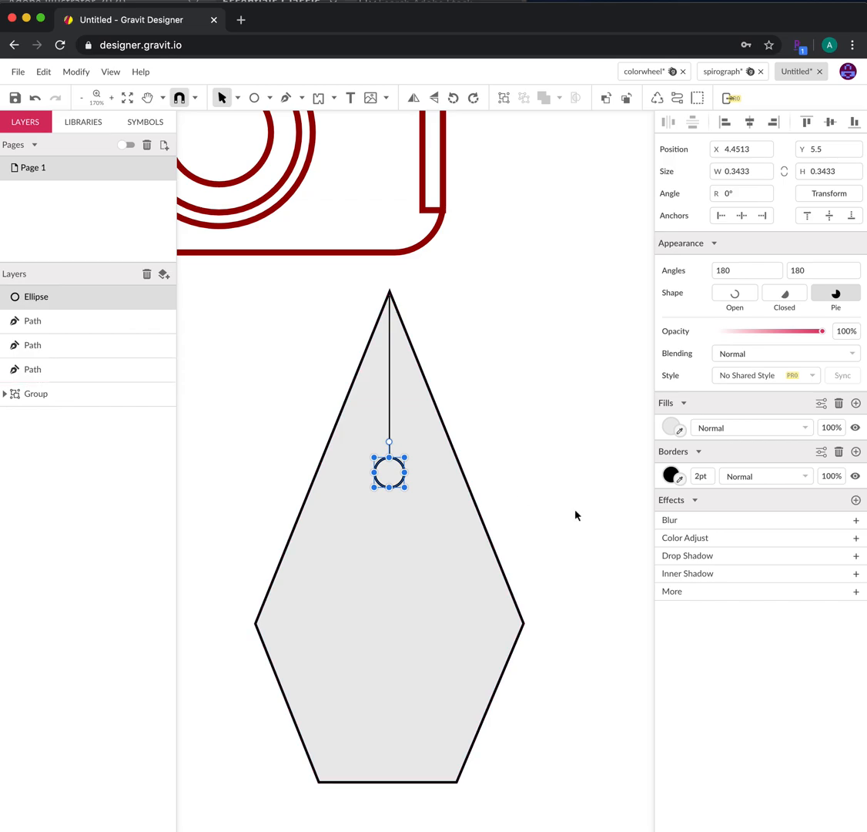
left_click(576, 515)
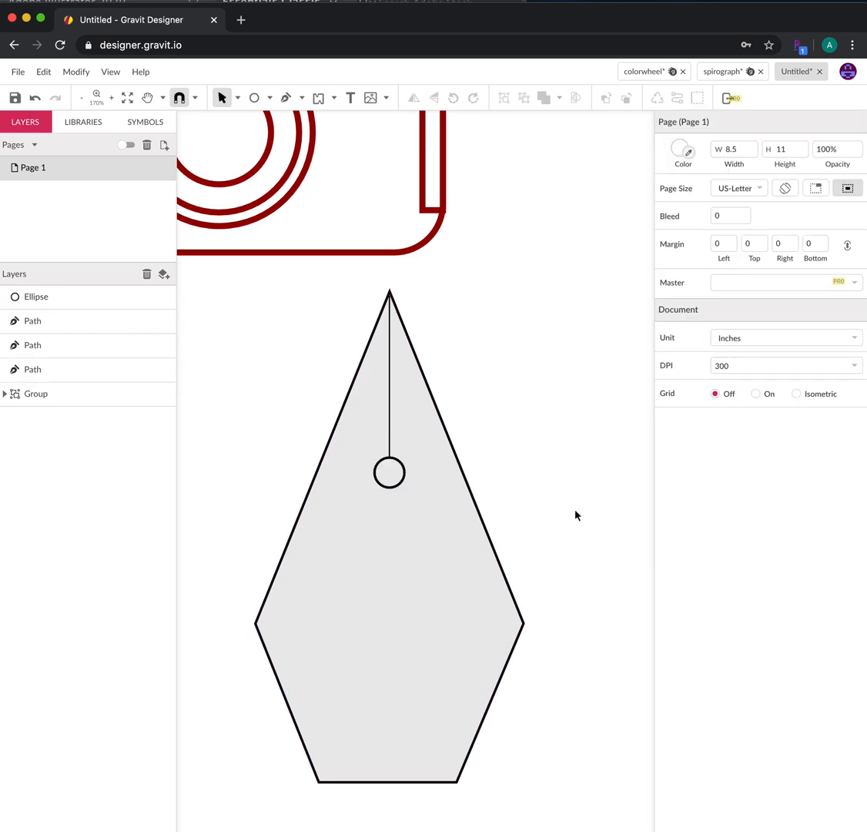
Draw a rectangle about 3.04 by 1.34 in below the nib and move its top edge against the nib's base
scroll(576, 516, "down", 5)
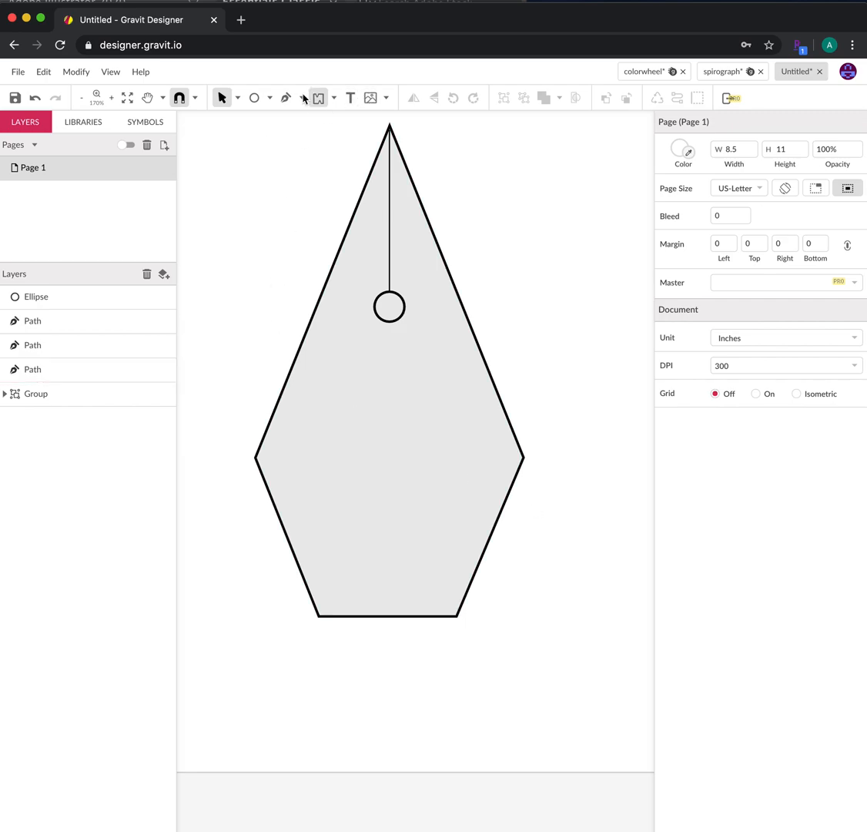
left_click(269, 98)
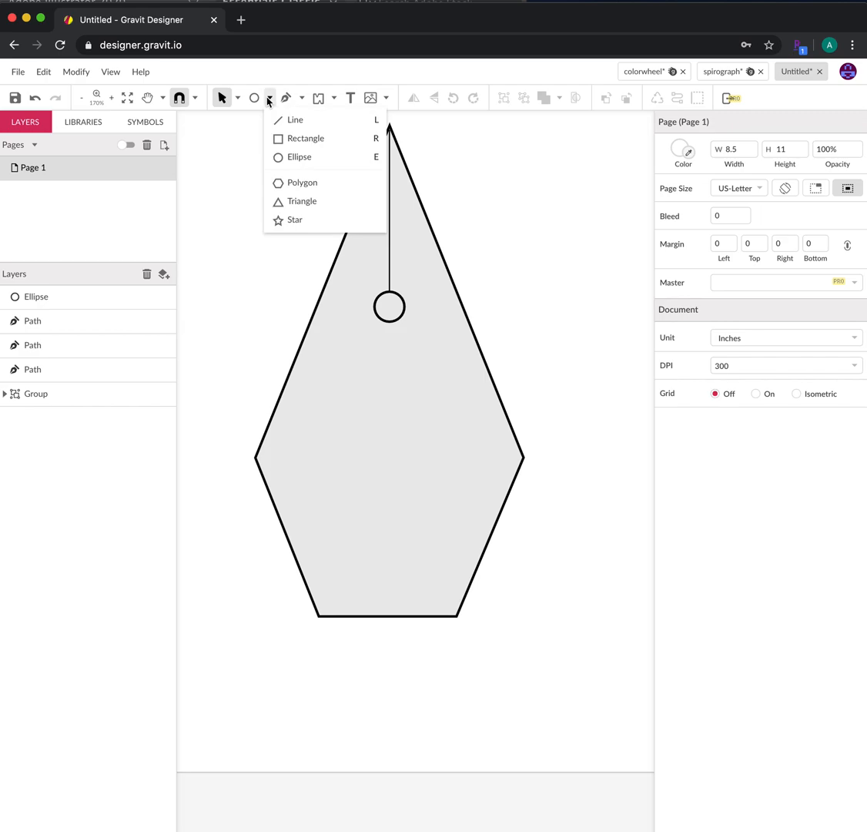
left_click(287, 137)
left_click_drag(231, 632, 497, 748)
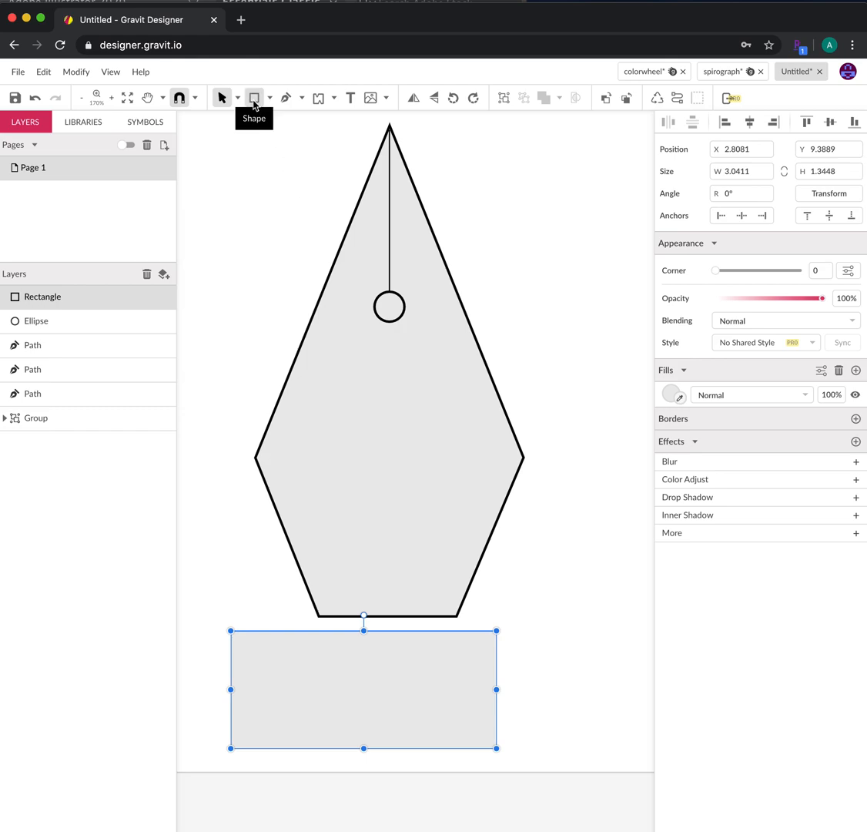
left_click_drag(378, 662, 397, 668)
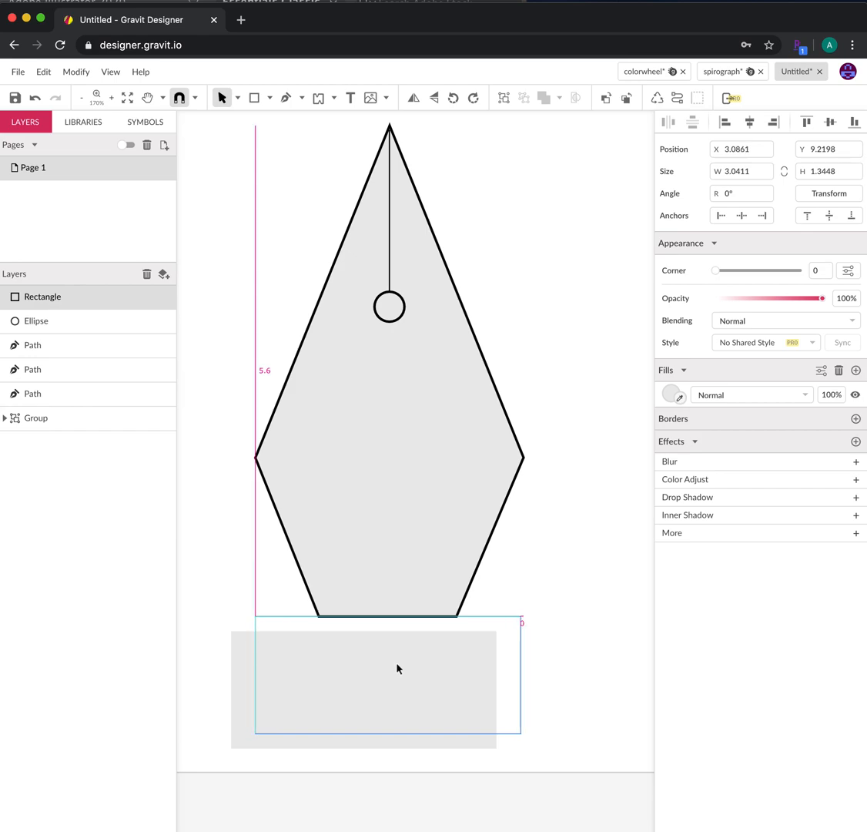
left_click_drag(398, 667, 396, 668)
left_click(573, 744)
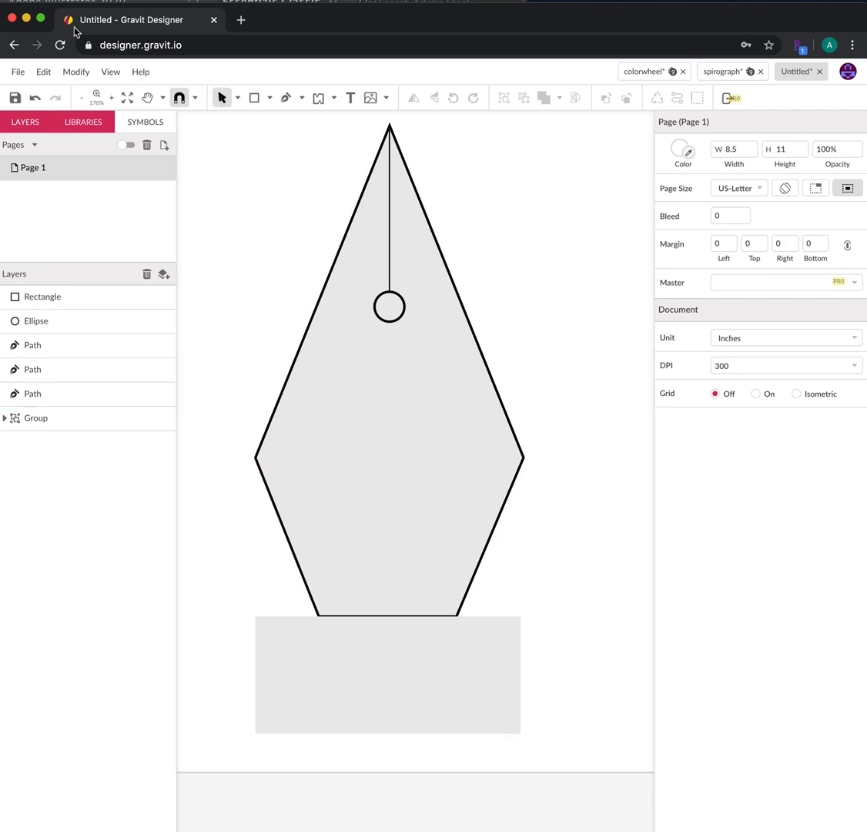
Turn off snapping and align the nib, slit, circle and rectangle to a common vertical centre axis
left_click(180, 98)
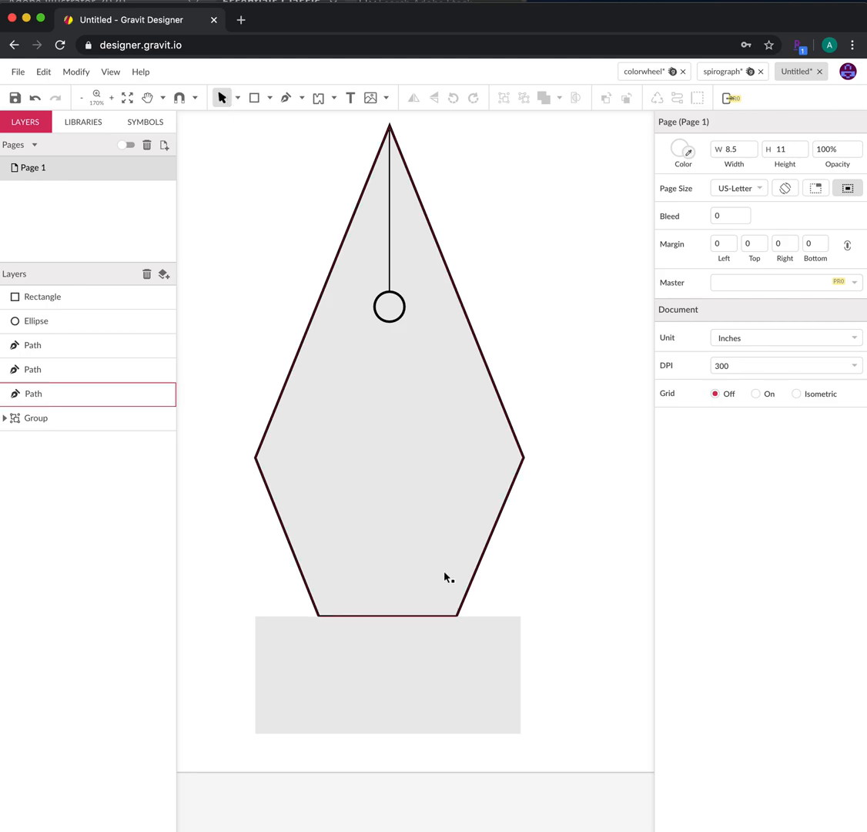
key("z")
left_click(554, 607, "alt")
left_click(539, 613, "alt")
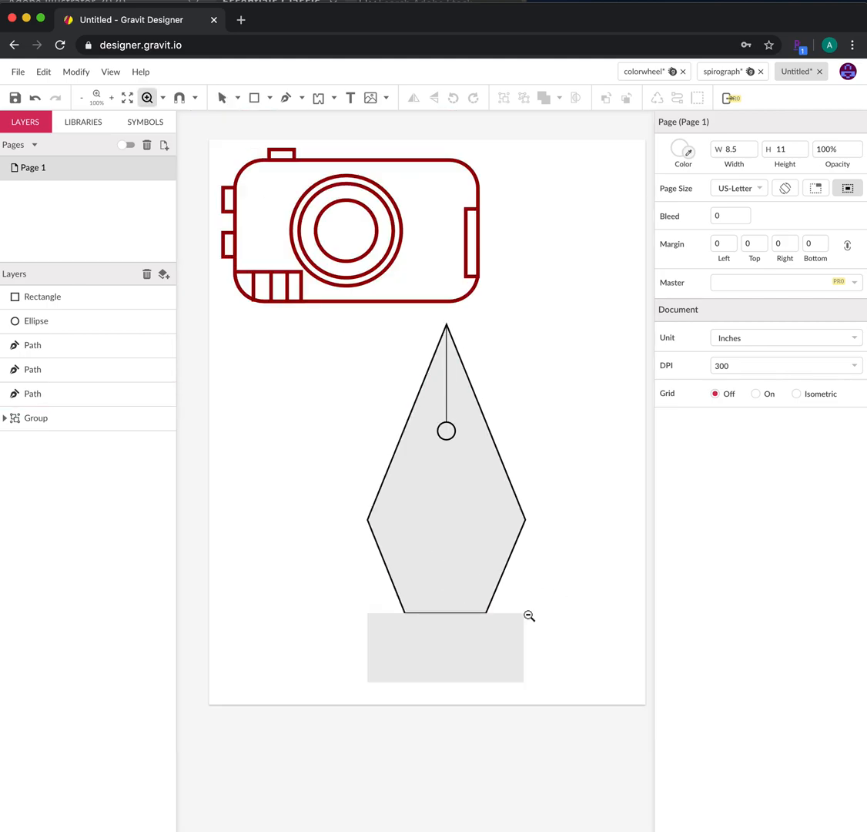
left_click(529, 615, "alt")
key("v")
left_click_drag(389, 436, 578, 691)
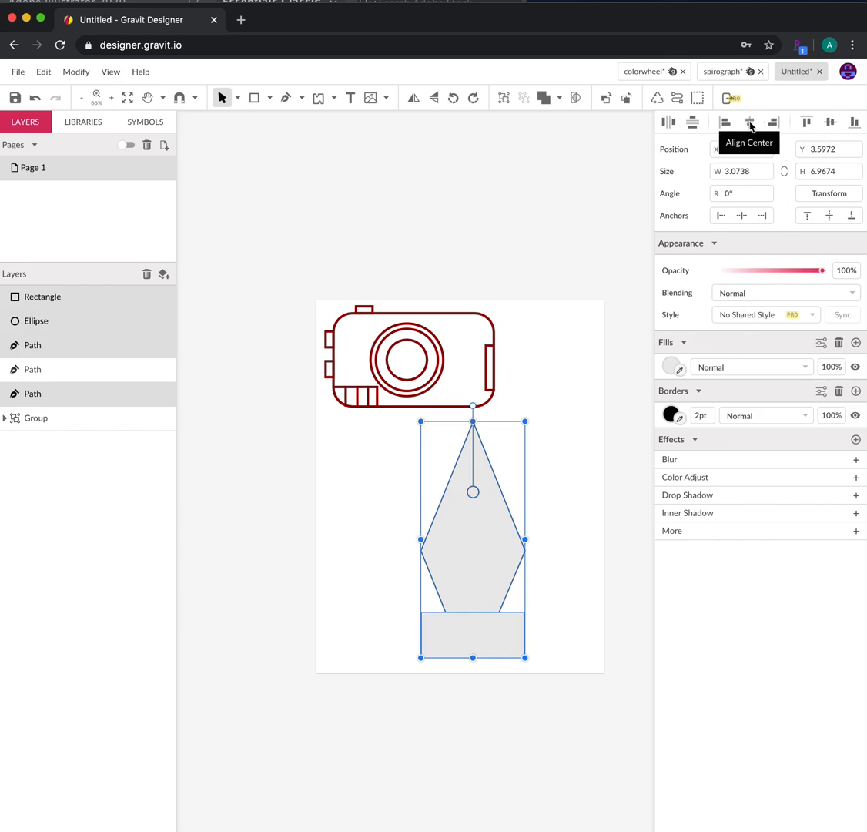
left_click(579, 680)
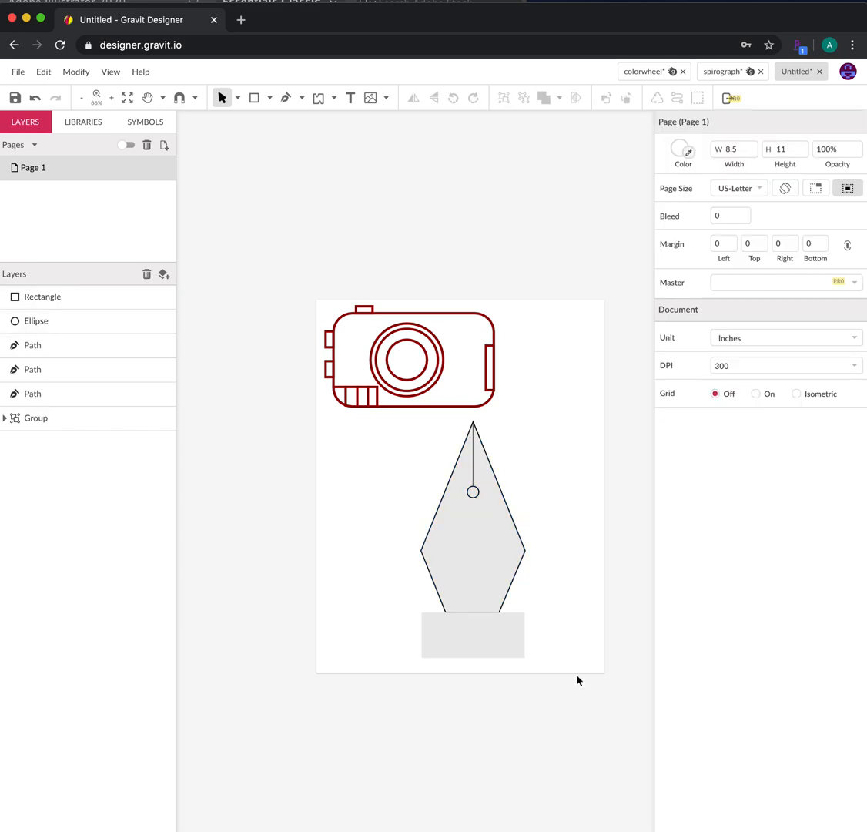
Convert the rectangle below the nib to an editable path
key("z")
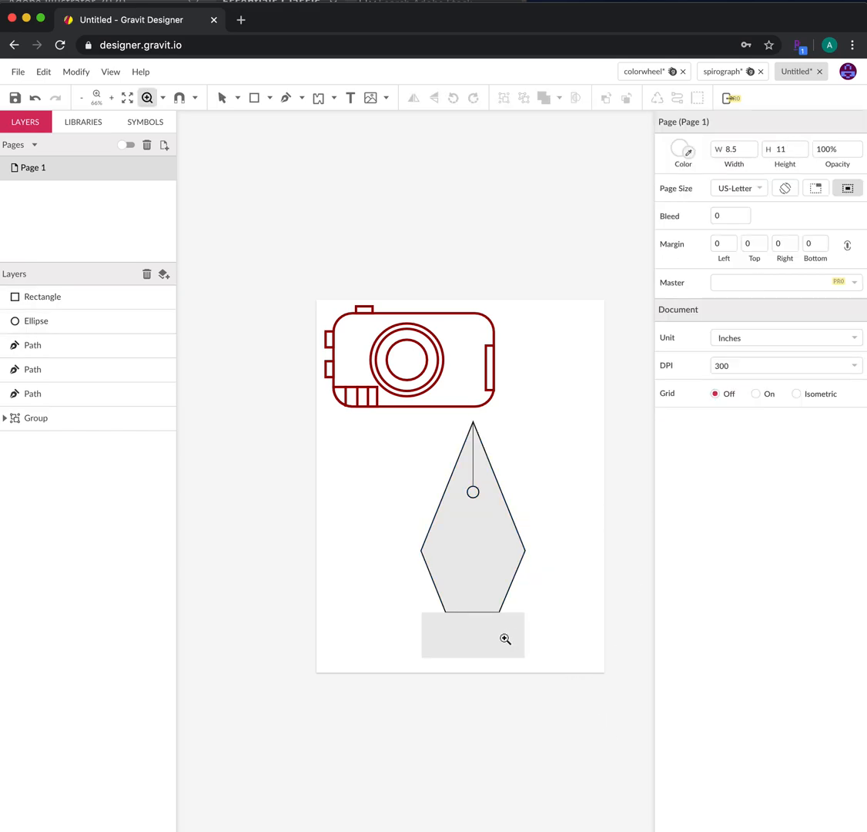
left_click(504, 638)
left_click(472, 635)
key("space")
left_click_drag(615, 697, 527, 700)
left_click(430, 656)
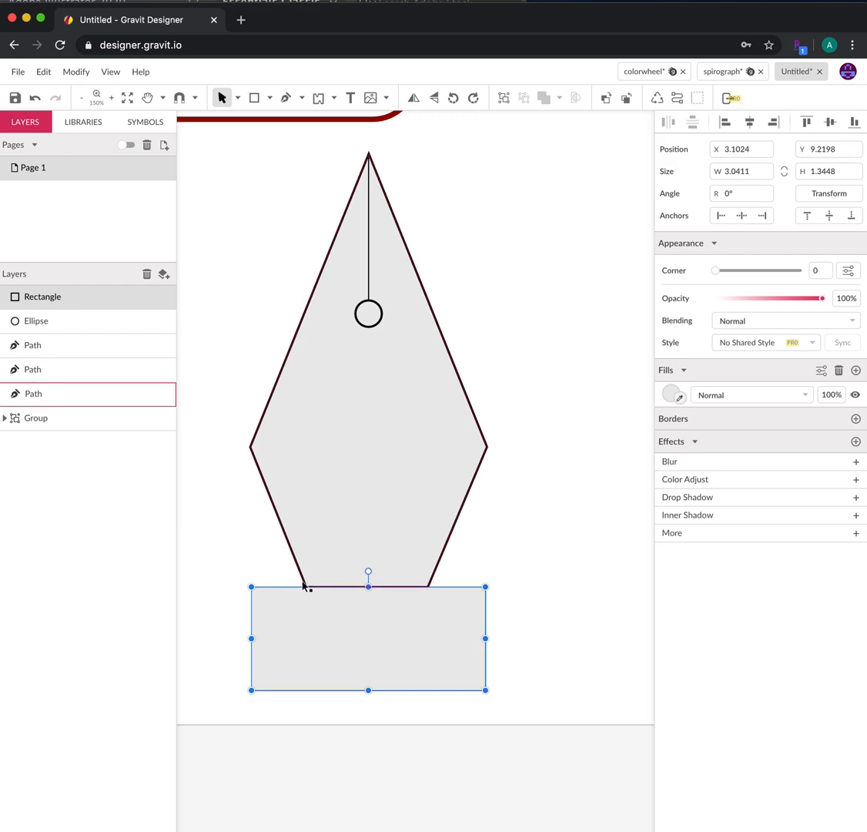
left_click(551, 657)
left_click(399, 653)
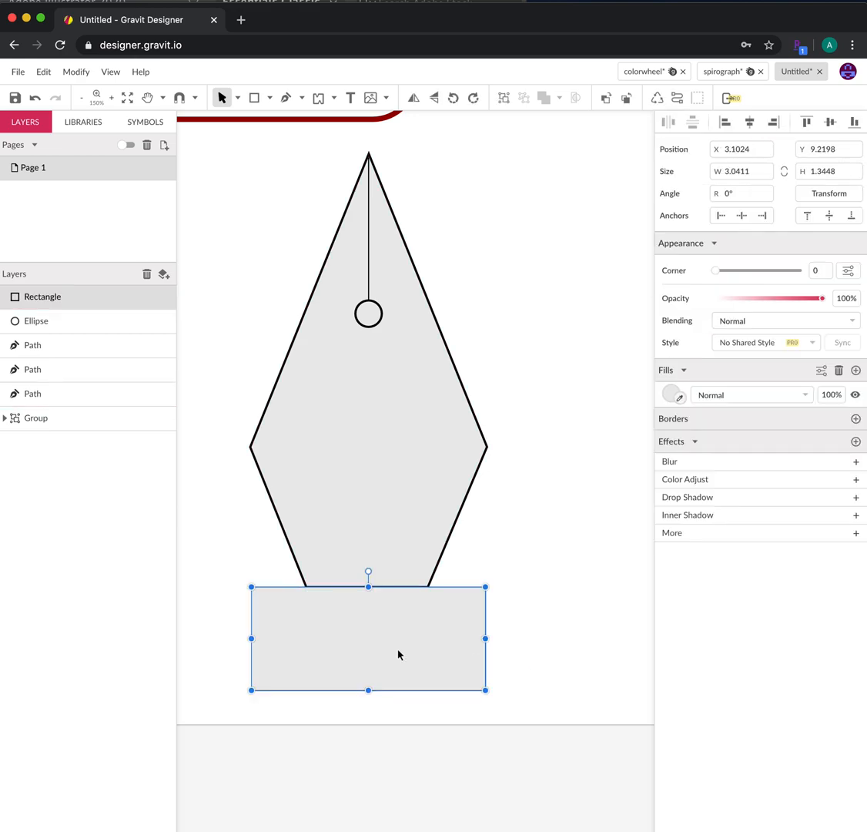
left_click(76, 71)
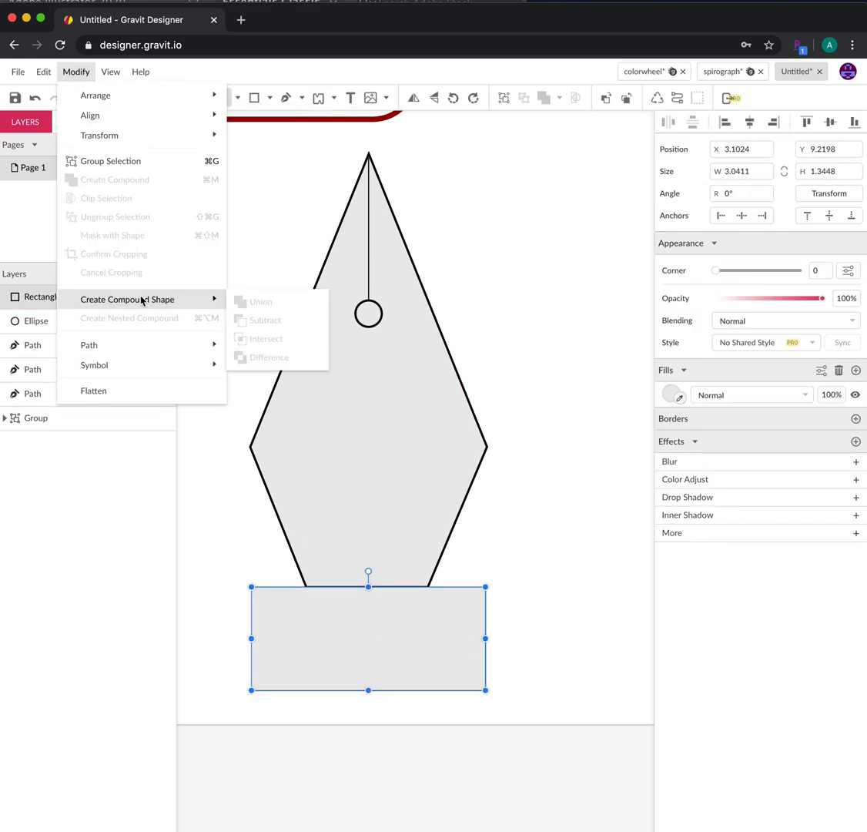
mouse_move(145, 343)
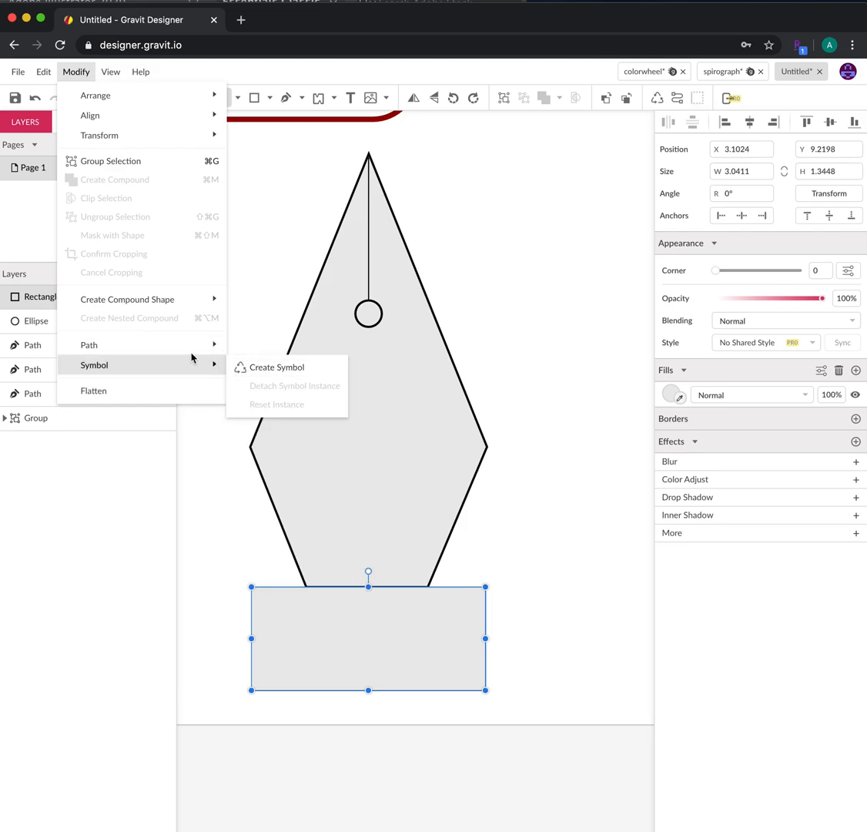
left_click(283, 393)
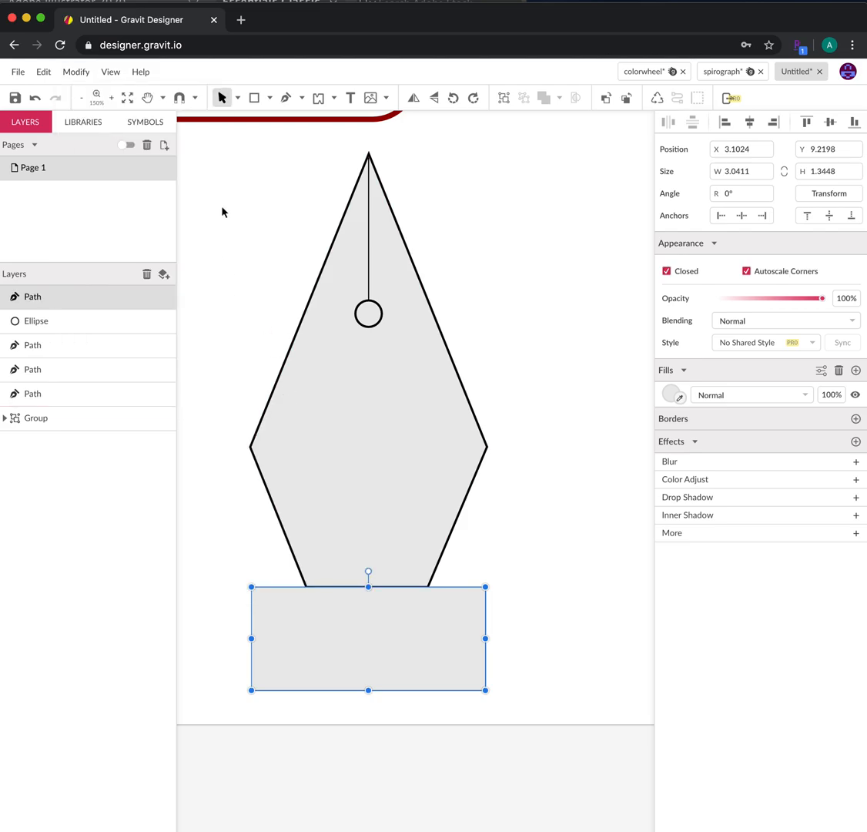
Move the rectangle path's two upper corner points inward to the nib's base corners, forming a trapezoid
left_click(237, 97)
left_click(266, 140)
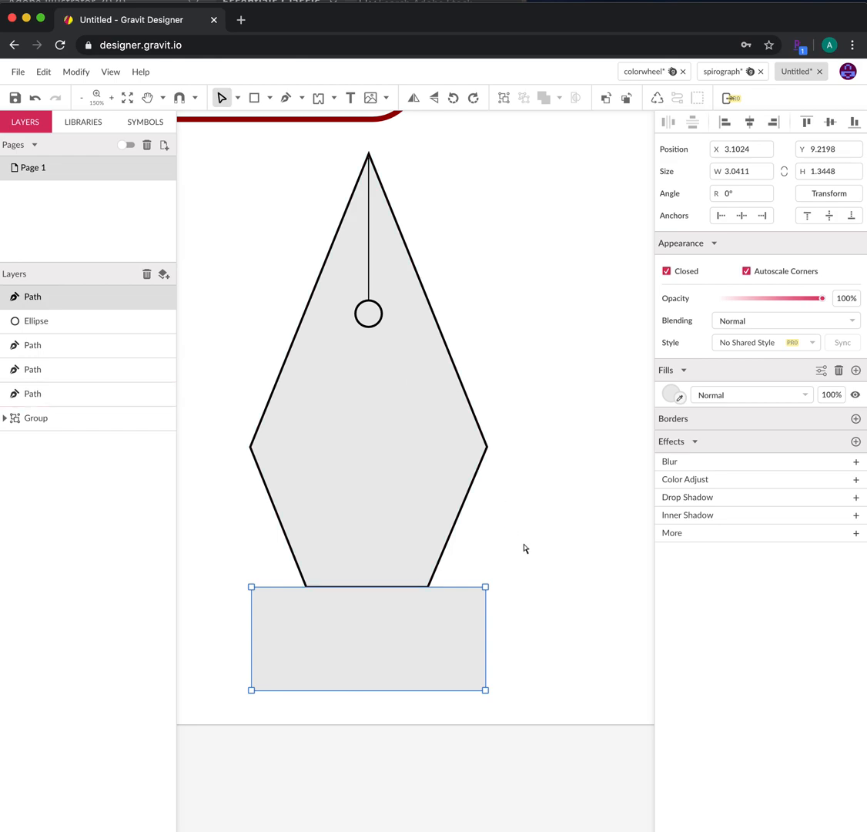
left_click(523, 544)
left_click(257, 591)
left_click(257, 591)
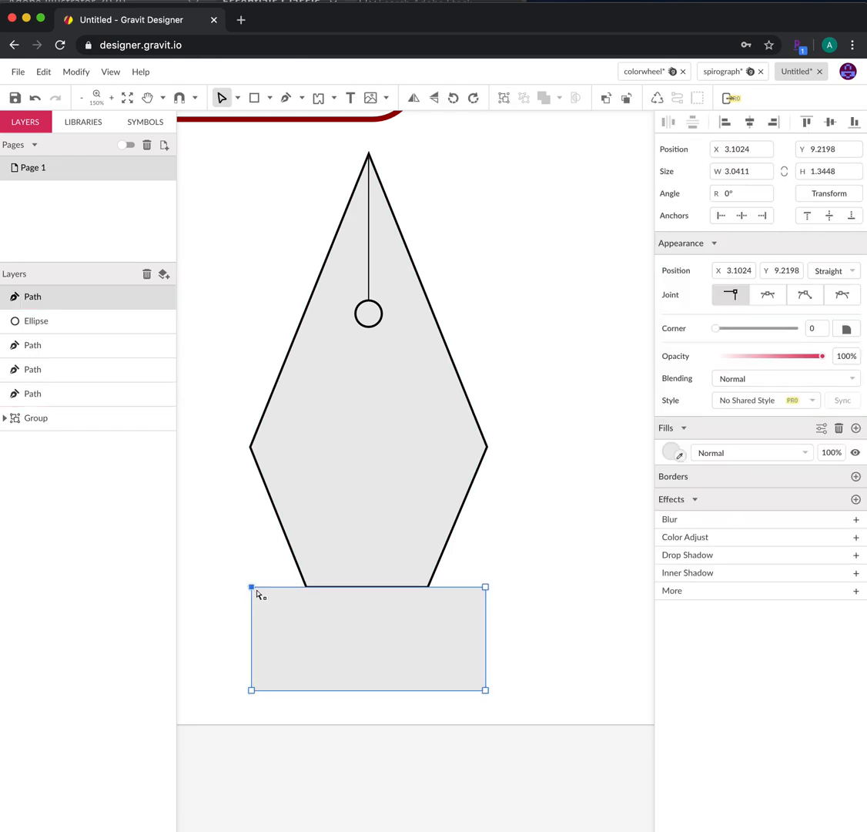
left_click_drag(251, 589, 307, 588)
left_click(487, 588)
left_click_drag(487, 590, 430, 590)
left_click(525, 638)
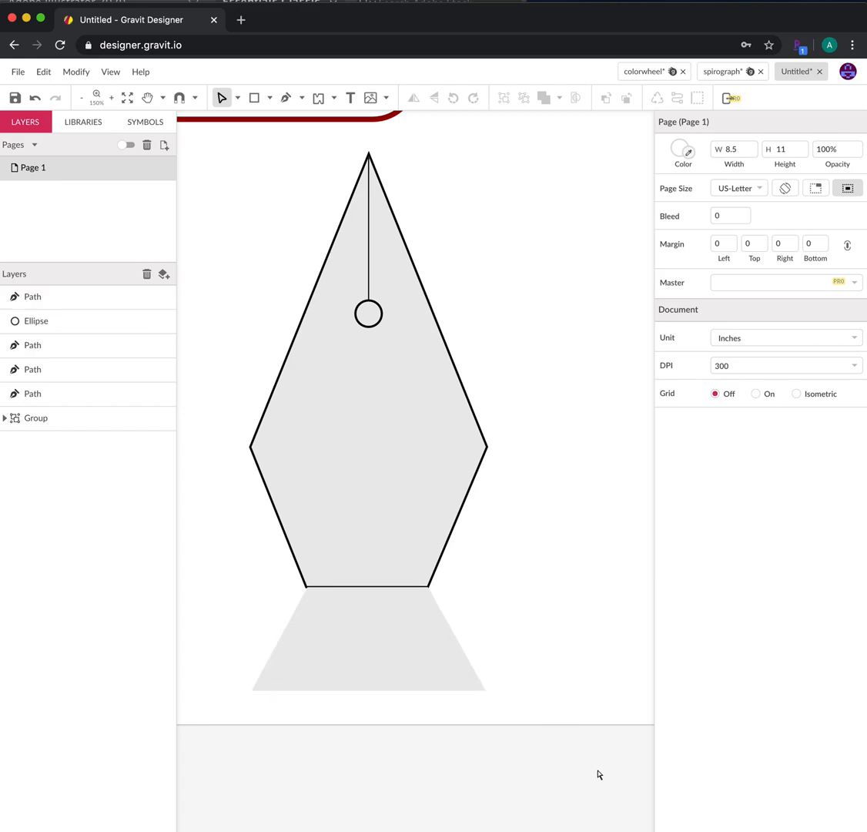
Select all the nib parts together and set their border width to 5 pt
left_click(339, 648)
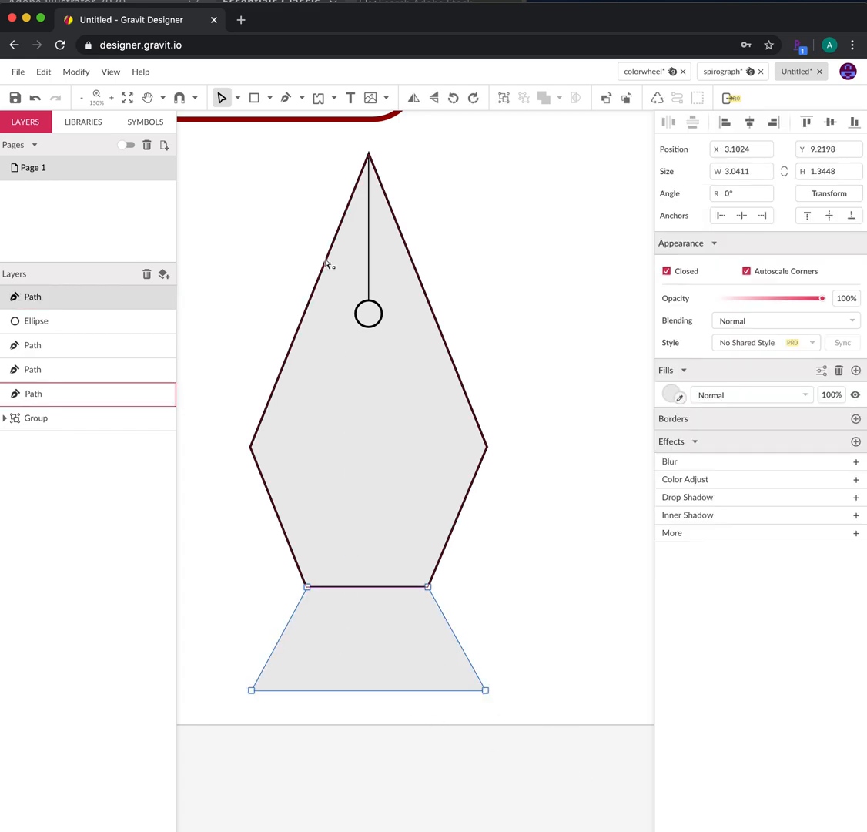
left_click(462, 720)
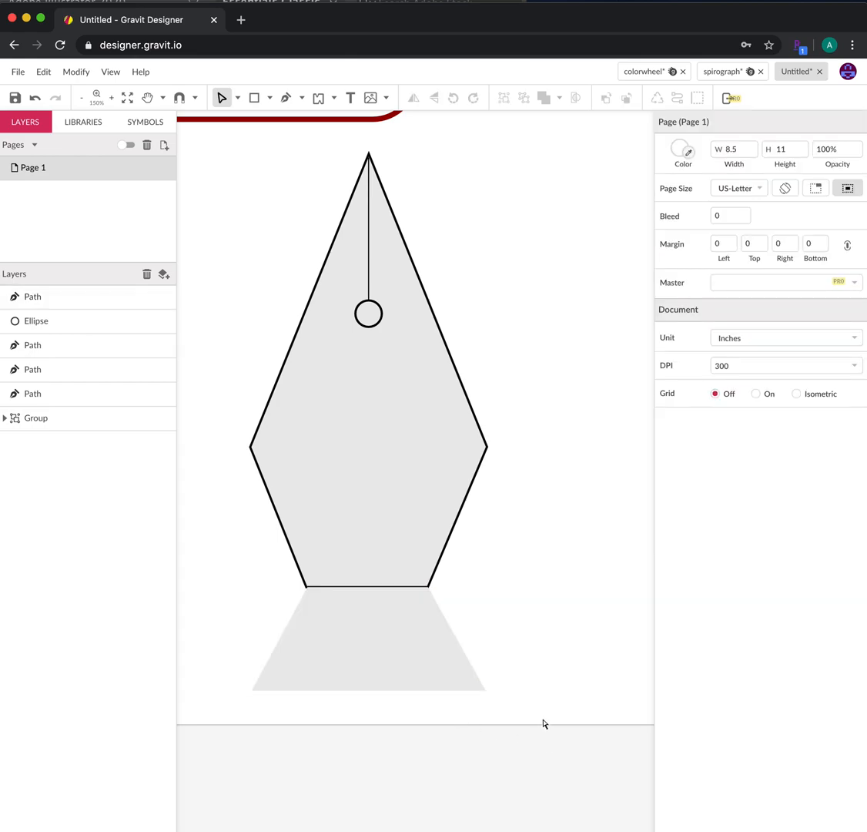
left_click_drag(543, 719, 241, 198)
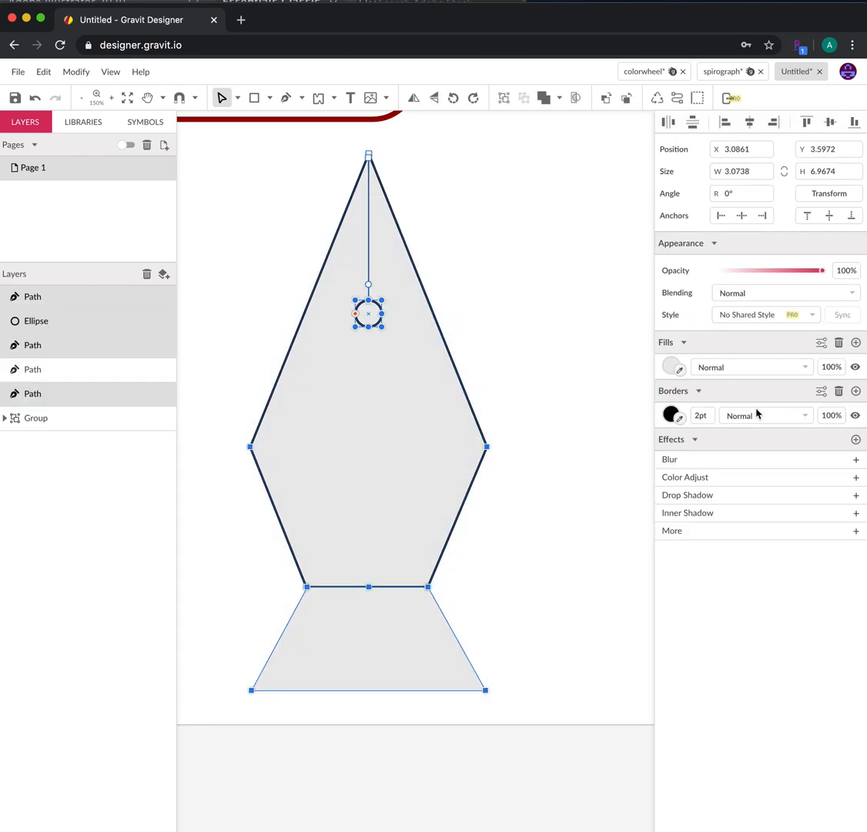
left_click(694, 416)
type("5")
key("Return")
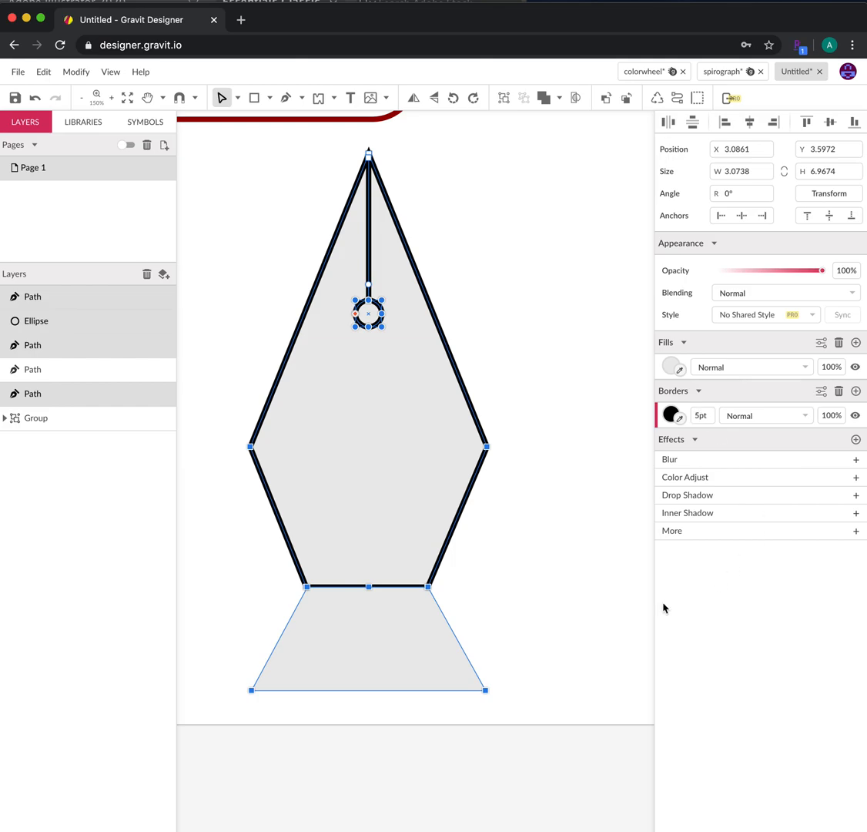
left_click(528, 646)
Add a black 5 pt border to the trapezoid below the nib
left_click(405, 662)
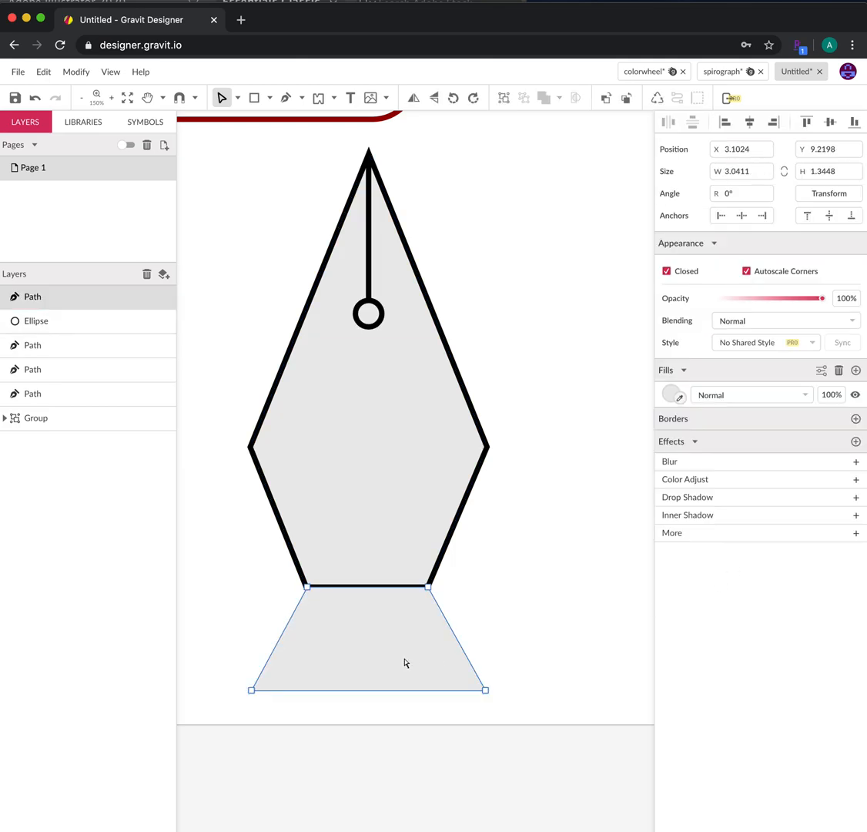
left_click(855, 418)
left_click(711, 443)
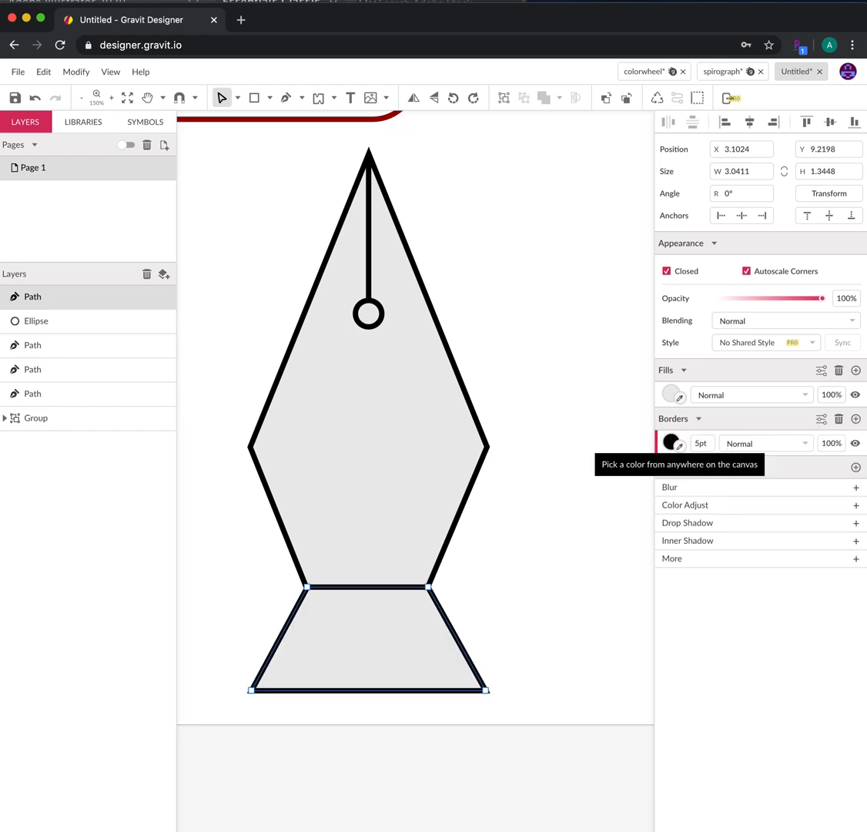
left_click(613, 603)
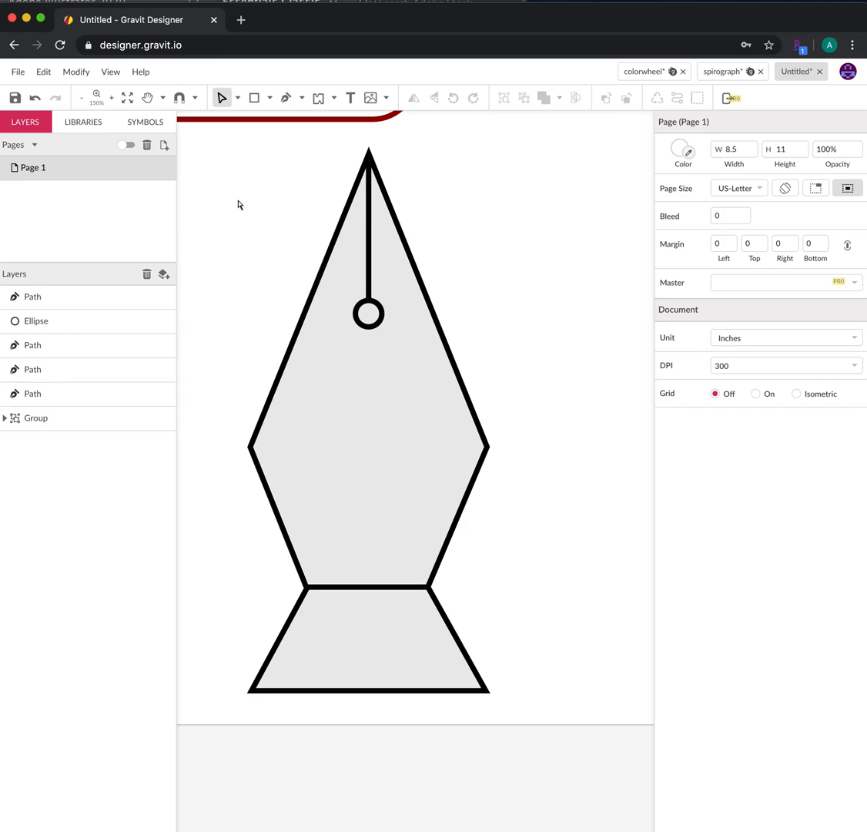
Change the border colour of the nib, slit, circle and trapezoid to teal
mouse_move(214, 146)
left_mouse_down()
mouse_move(542, 551)
mouse_move(556, 756)
mouse_move(570, 710)
left_mouse_up()
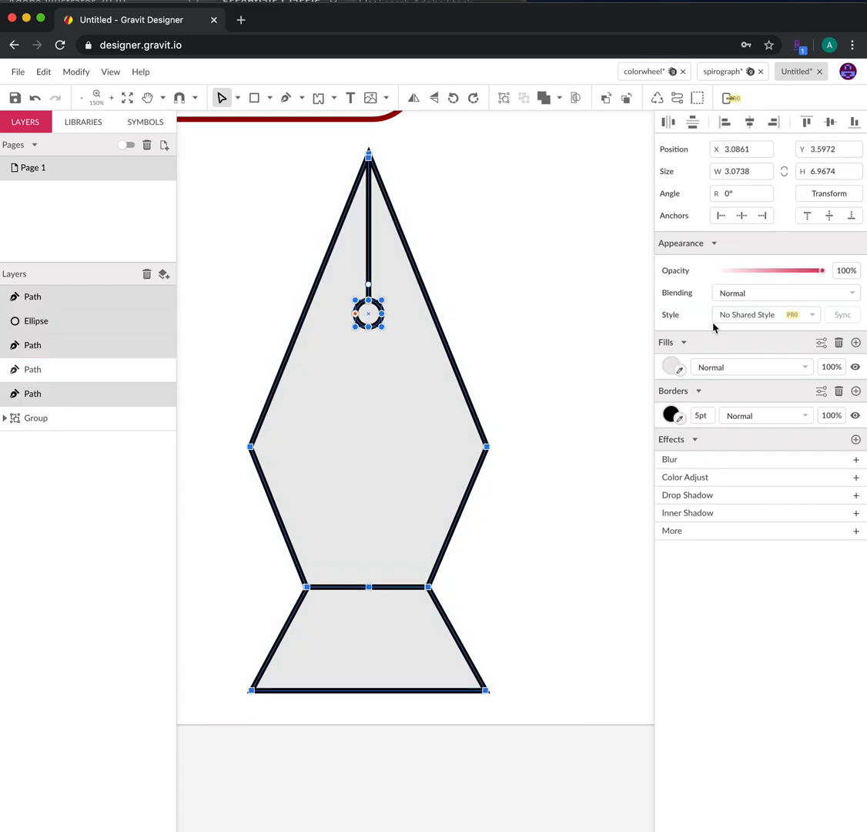
left_click(671, 414)
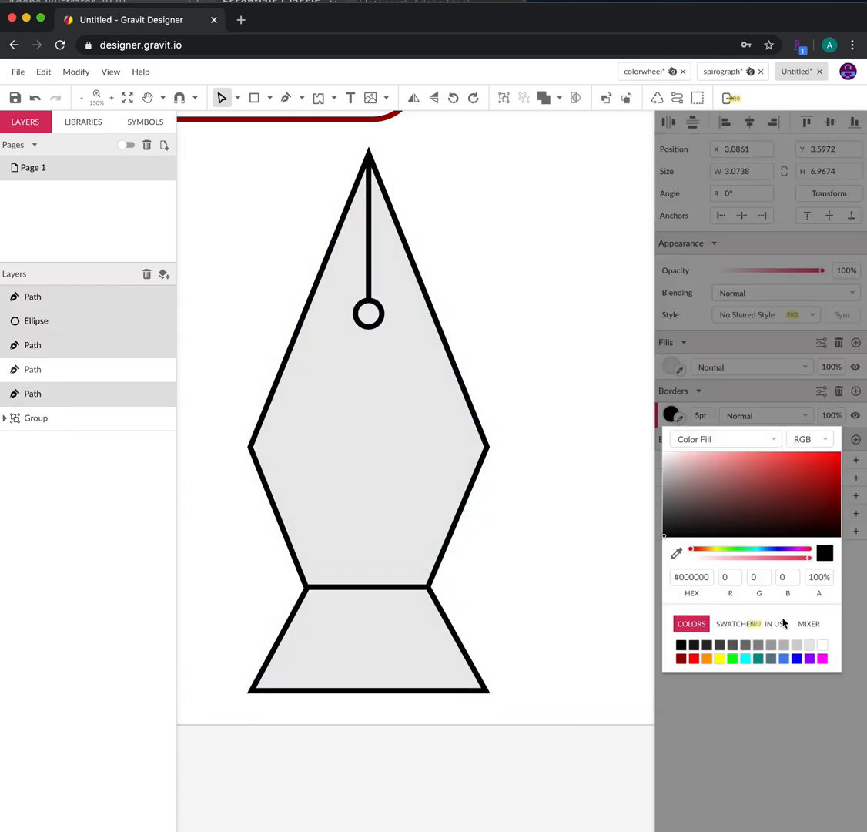
left_click(759, 660)
left_click(563, 583)
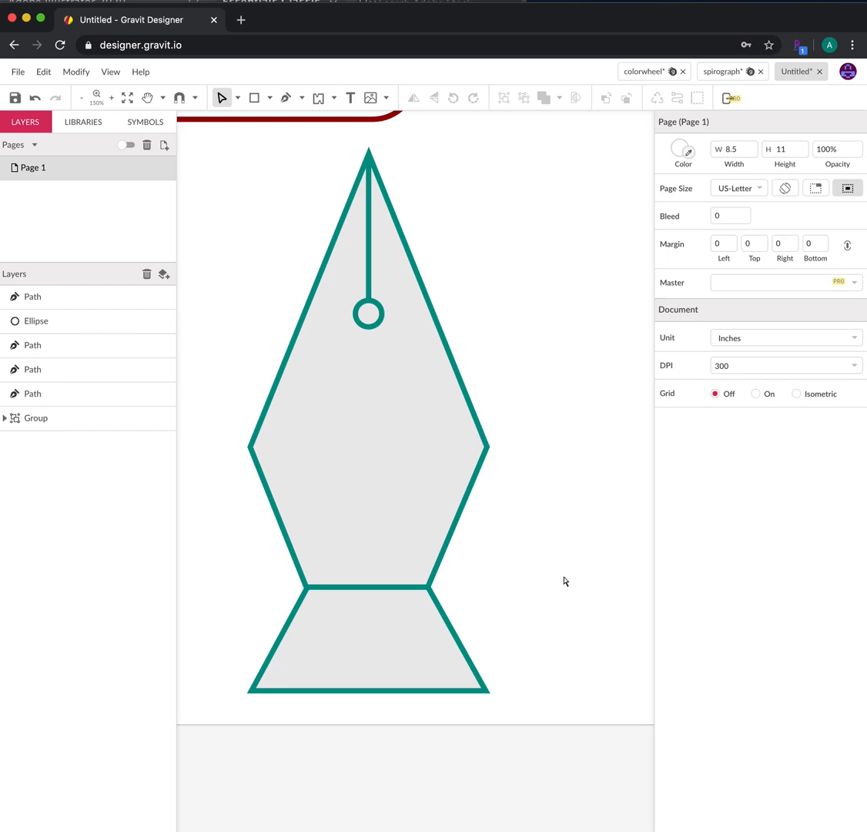
Select the nib outline, slit, circle and trapezoid base together and combine them into one group, leaving out the camera
key("z")
left_click(568, 564, "alt")
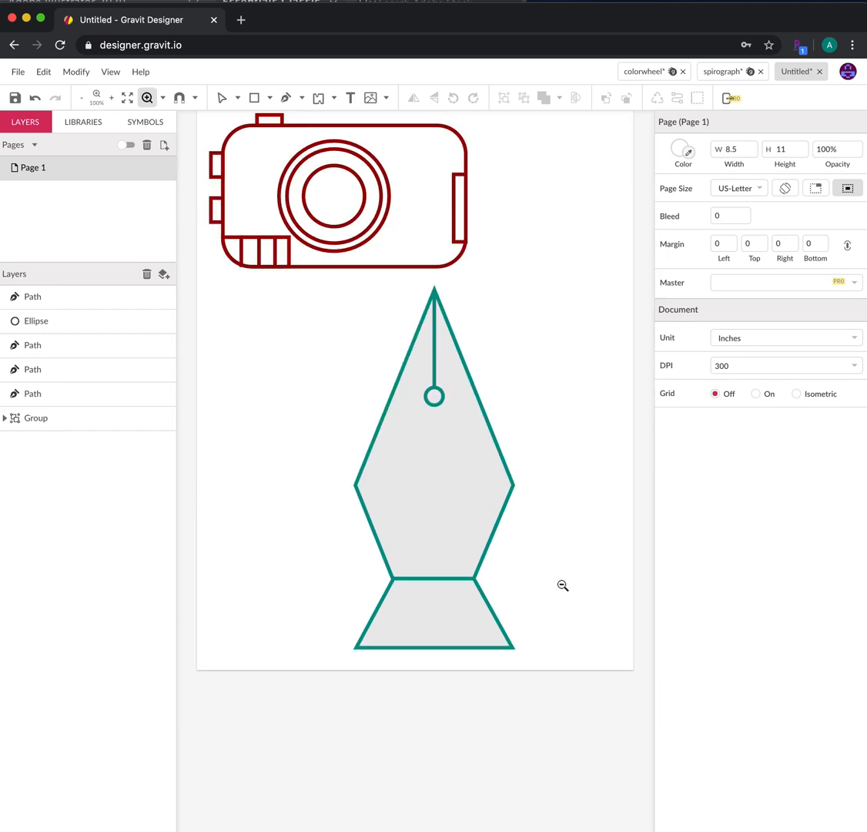
key("h")
left_click(238, 98)
left_click(247, 118)
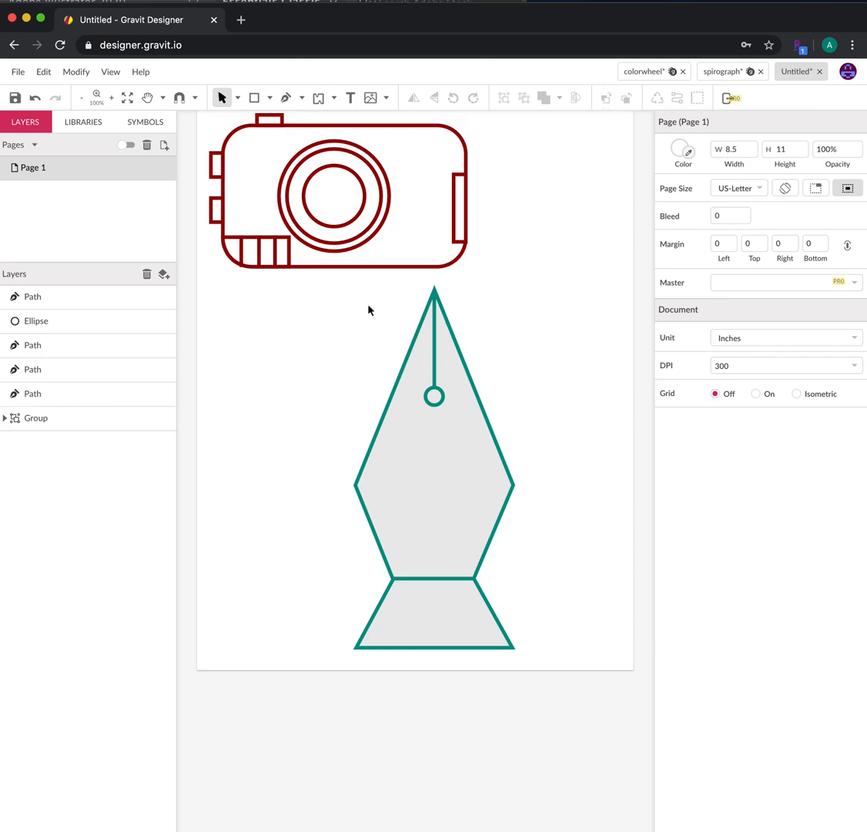
left_click(421, 346)
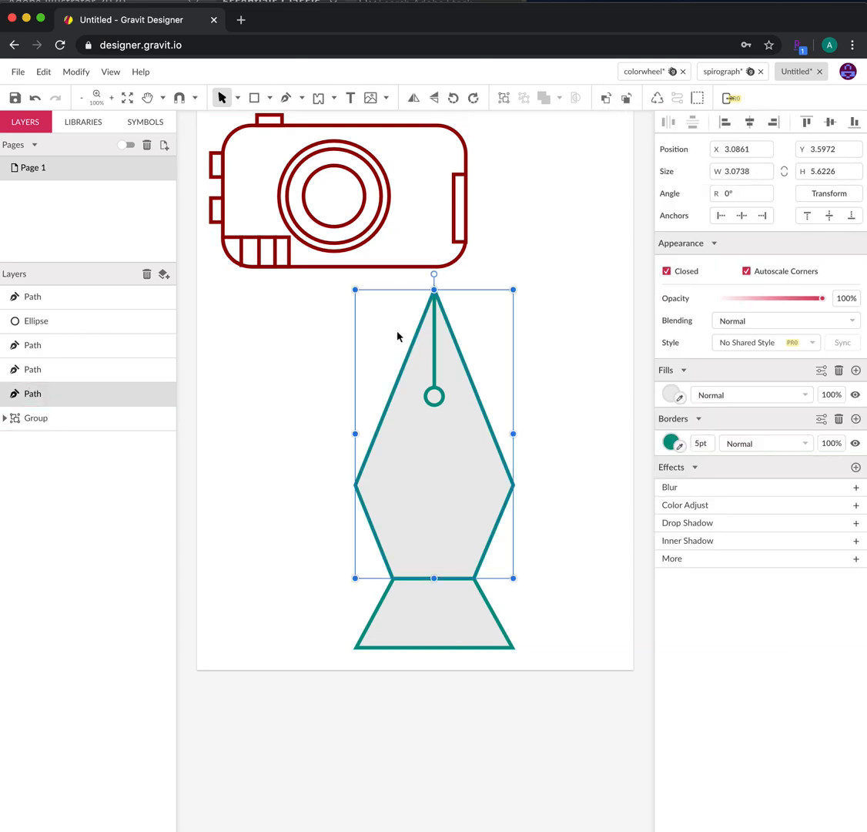
key("h")
left_click(92, 304, "shift")
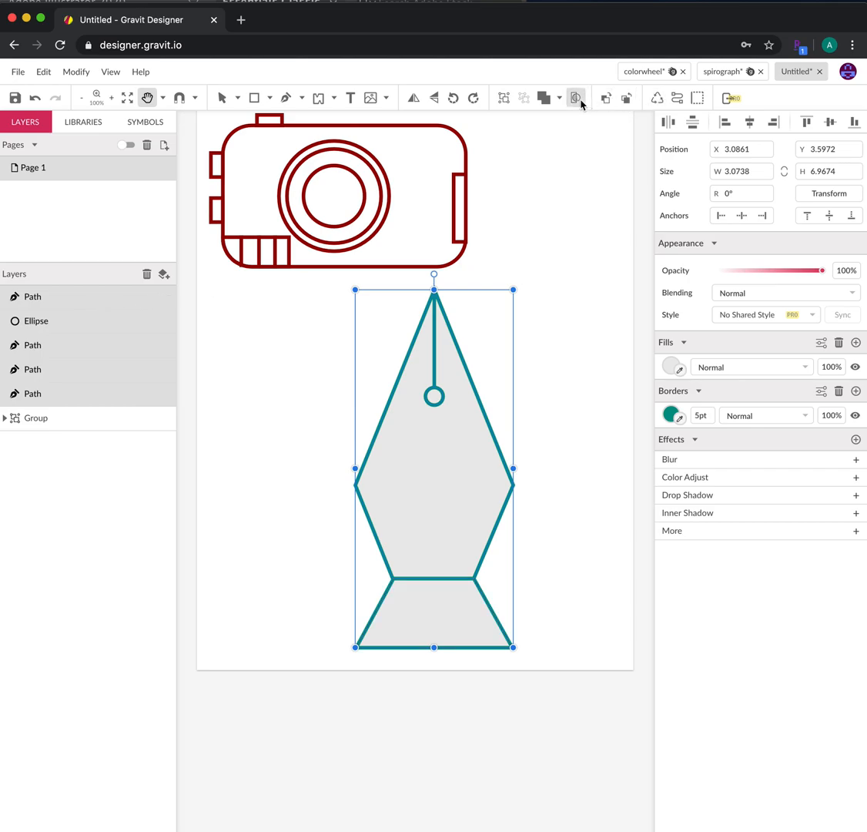
left_click(505, 98)
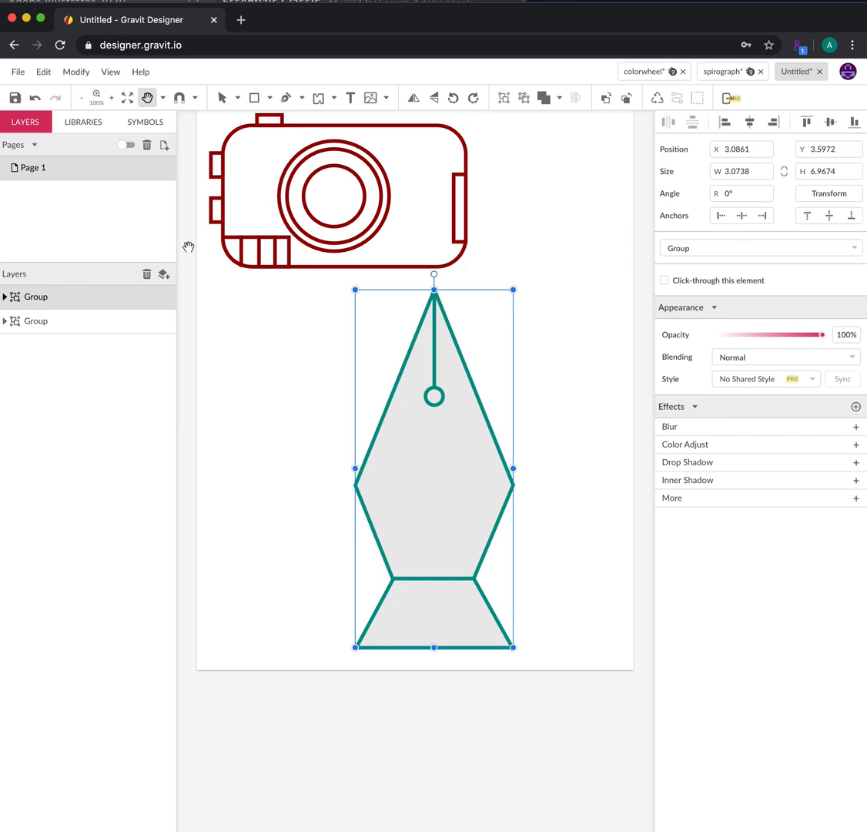
Scale the nib group down proportionally to about 2.01 by 4.56 inches and move it below the left half of the camera
left_click(223, 97)
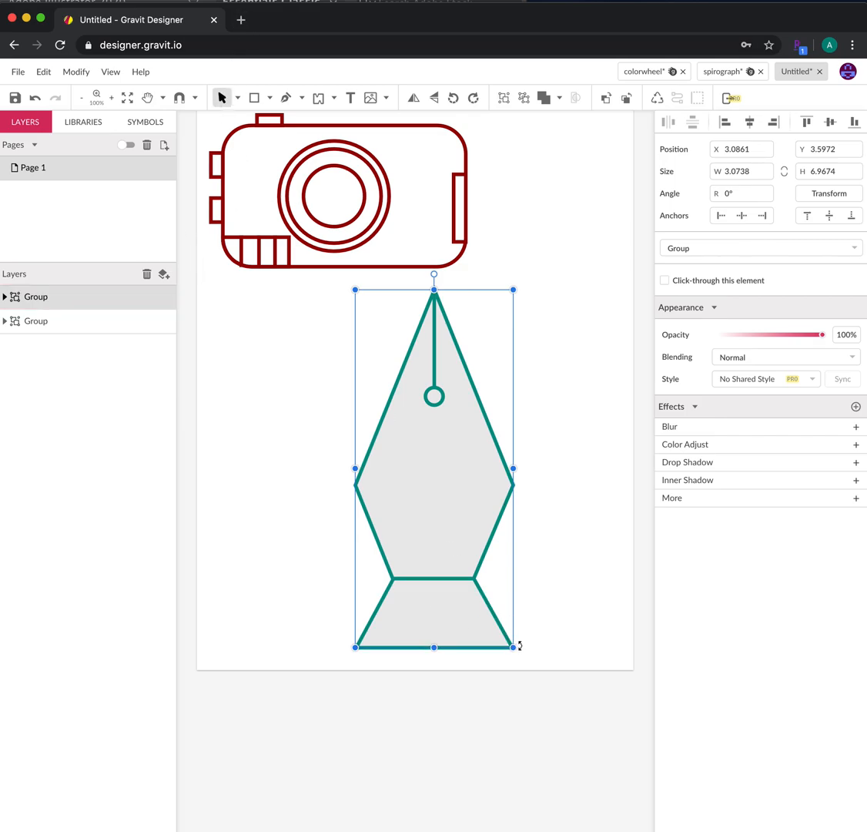
left_click_drag(512, 648, 459, 523)
key("h")
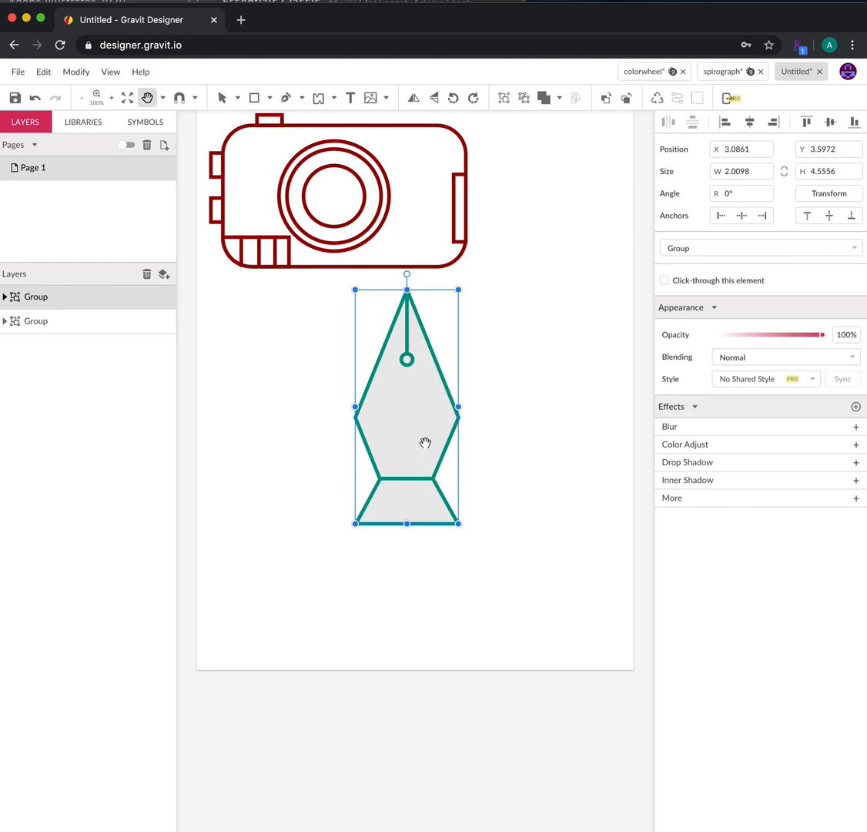
left_click(223, 97)
left_click_drag(396, 416, 276, 418)
left_click(456, 475)
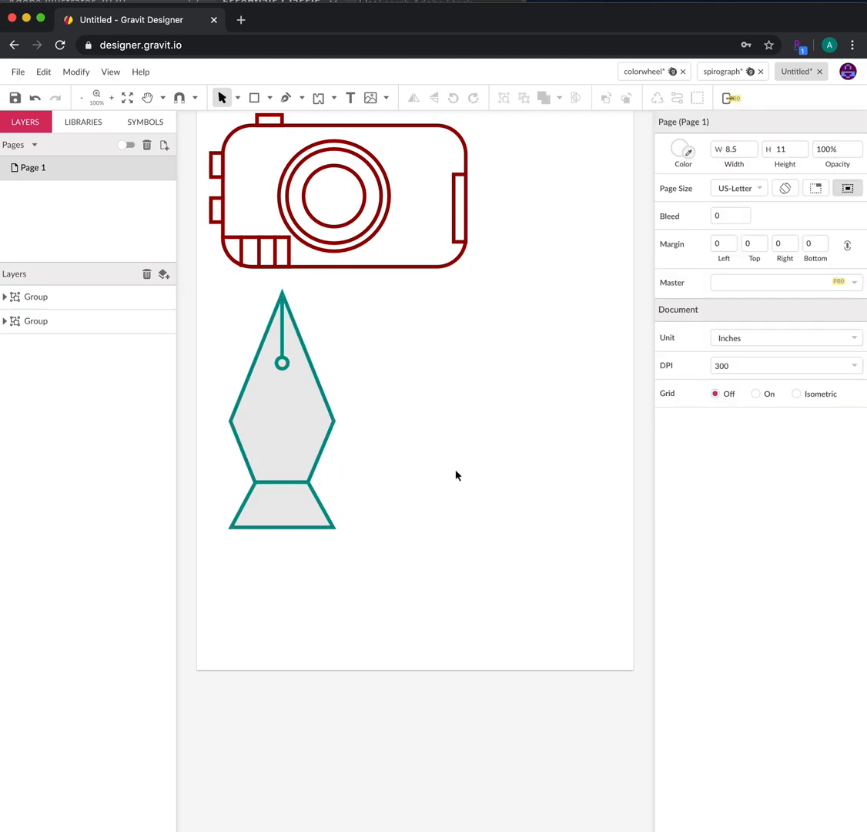
key("super+Tab")
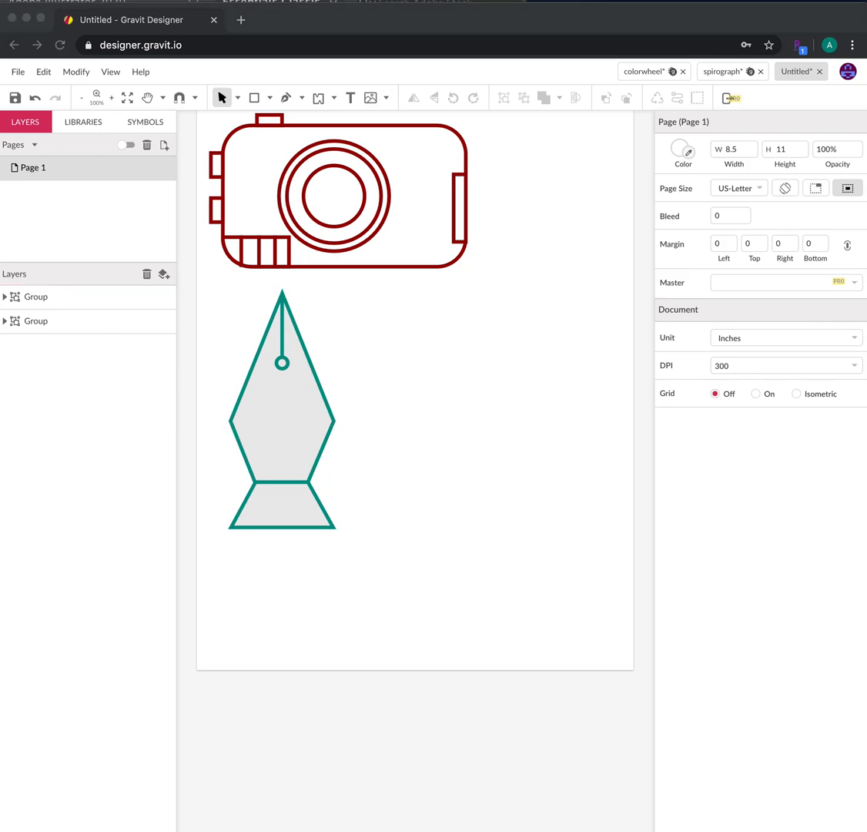